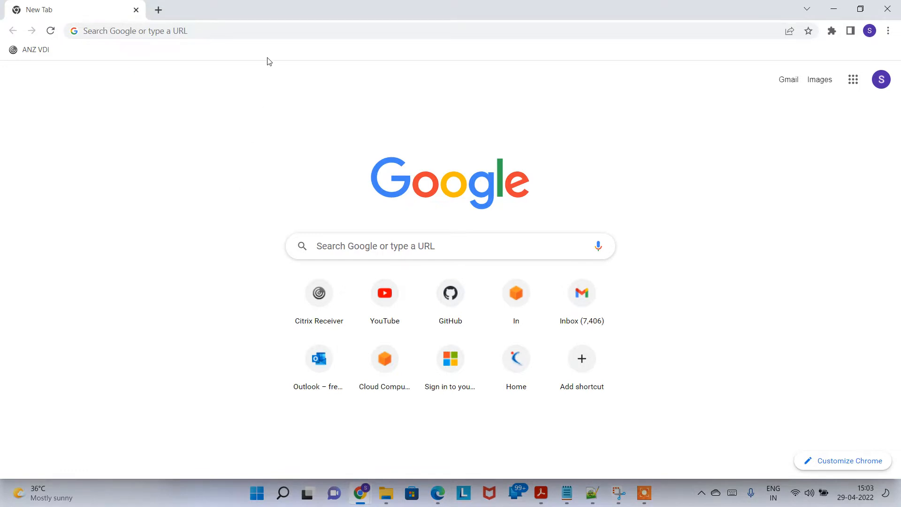
# Load the account's AWS sign-in page and log in with the IAM user name and password
pyautogui.click(278, 33)
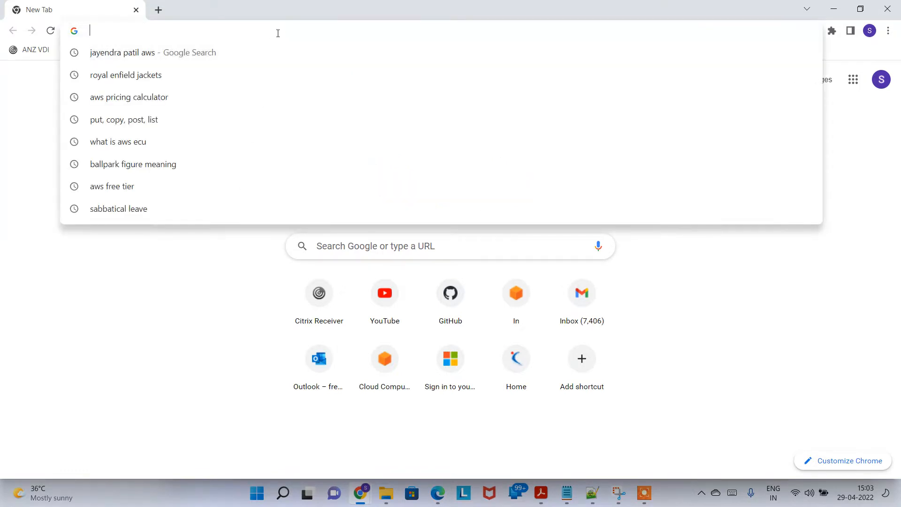
pyautogui.write('f')
pyautogui.press('Return')
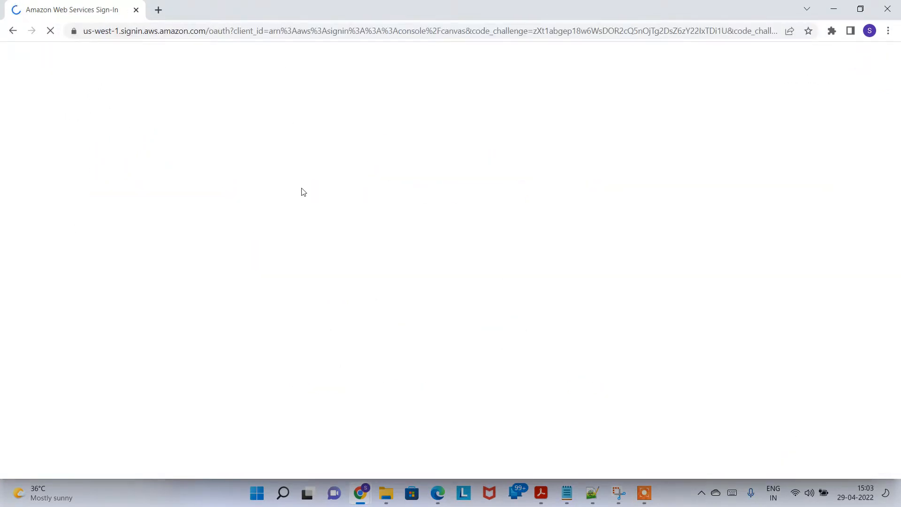
pyautogui.write('sameer_')
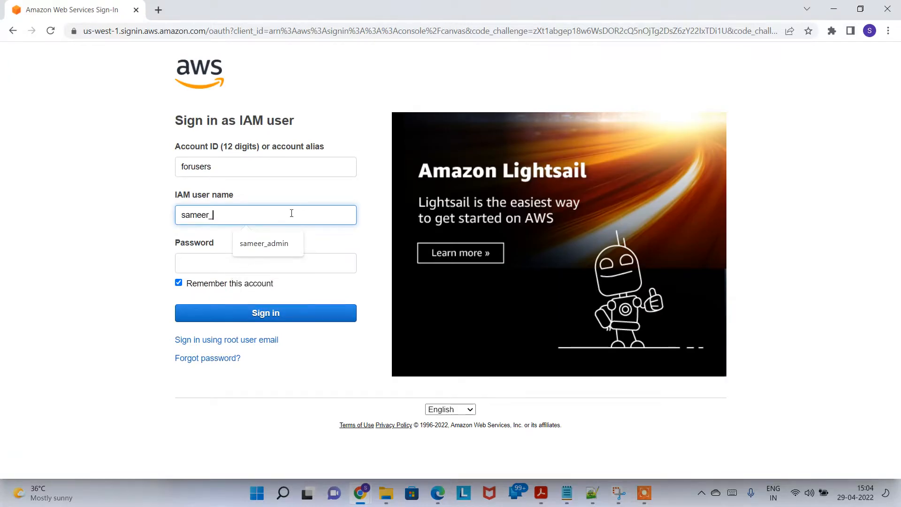
pyautogui.write('admin')
pyautogui.press('Tab')
pyautogui.write('••••••')
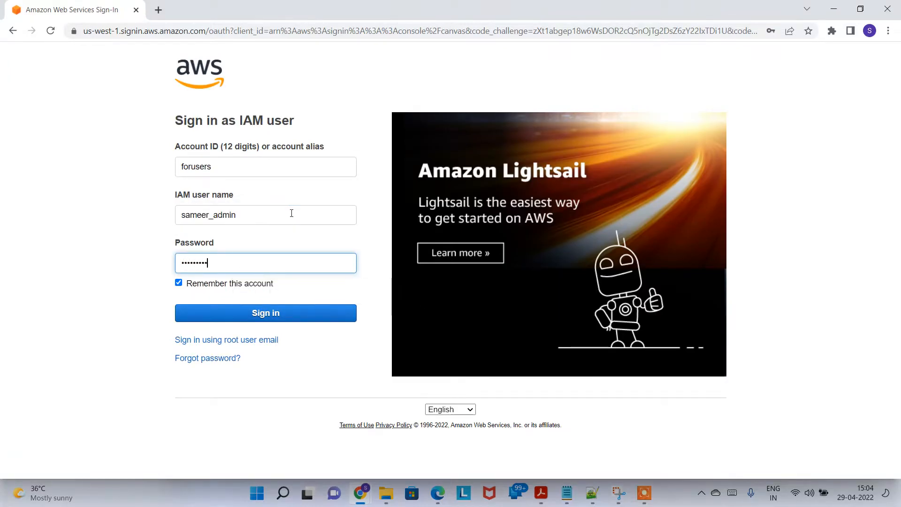
pyautogui.press('Return')
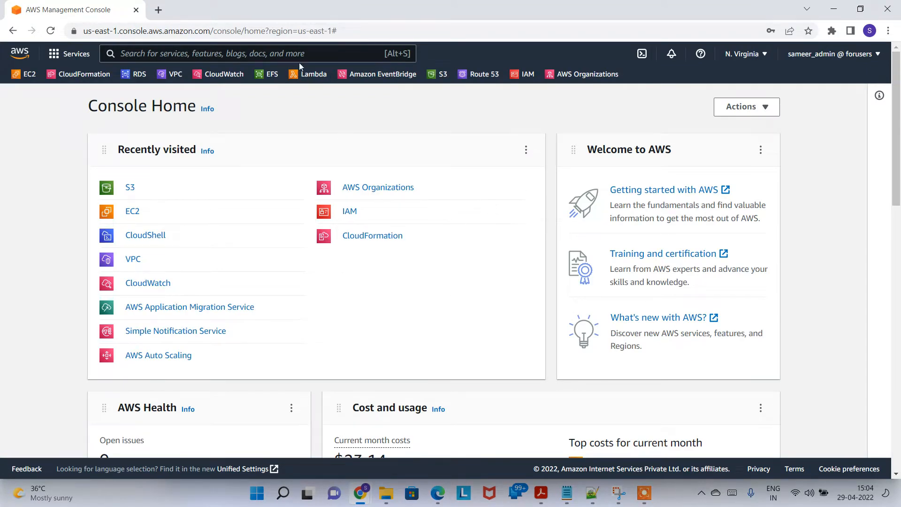
# Open the S3 service from the console and start the Create bucket wizard
pyautogui.write('s3')
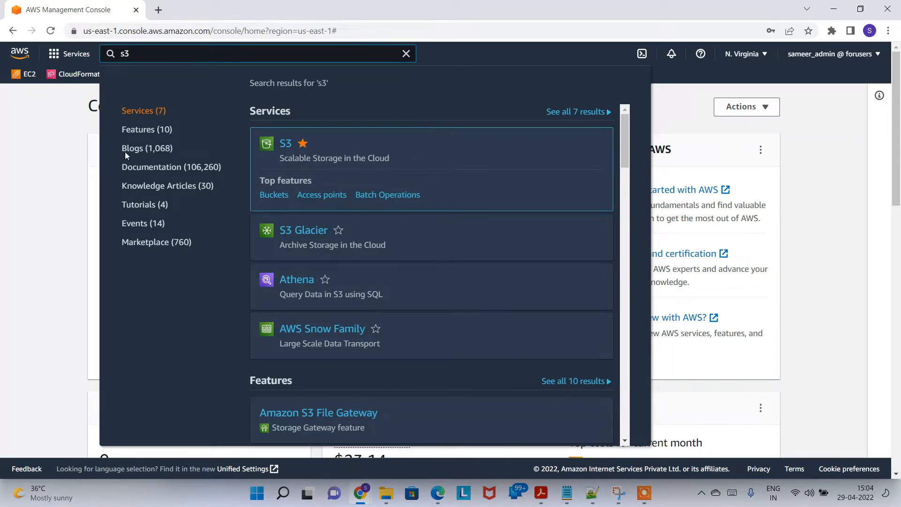
pyautogui.click(48, 121)
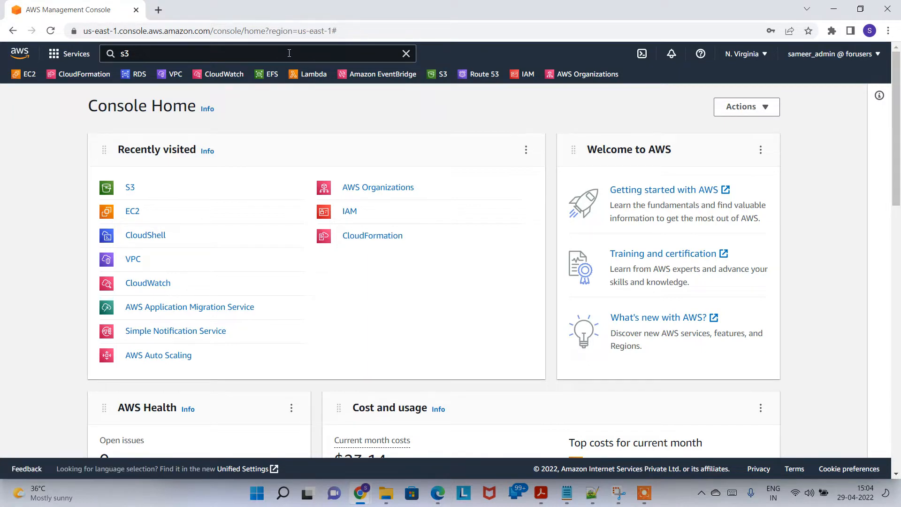
pyautogui.click(443, 75)
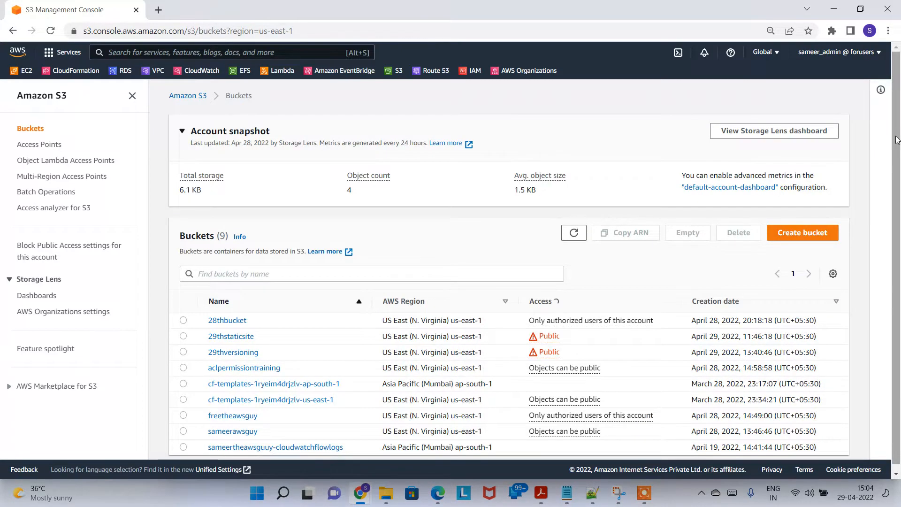
pyautogui.scroll(-1, 897, 136)
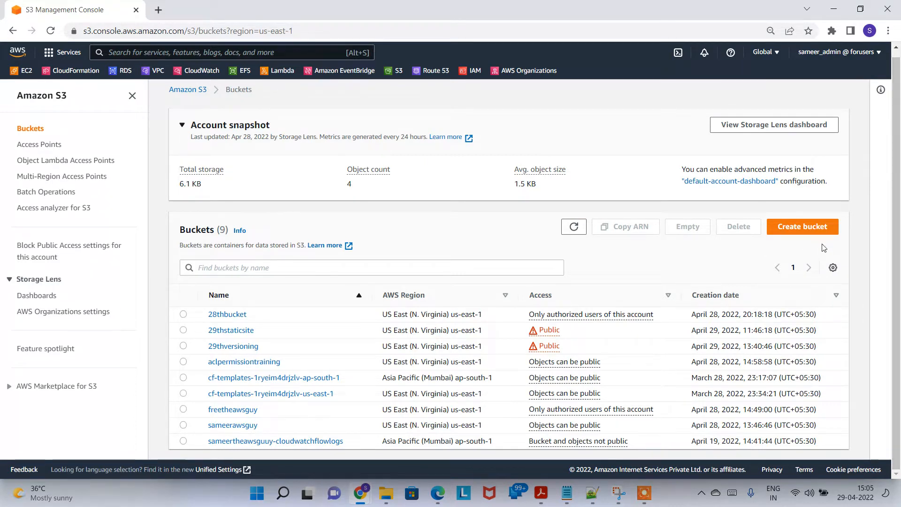
pyautogui.click(804, 228)
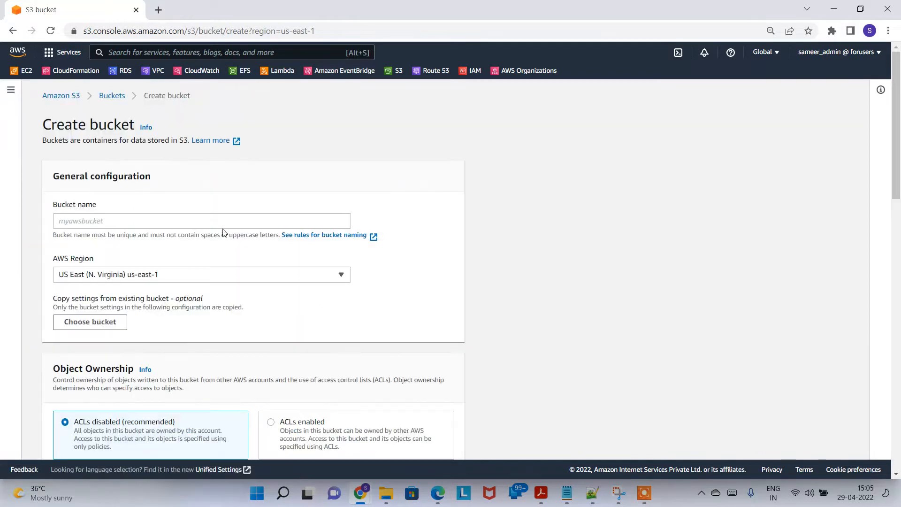
# Name the bucket staticwebsitedemo29th and keep the US East (N. Virginia) us-east-1 region
pyautogui.click(236, 220)
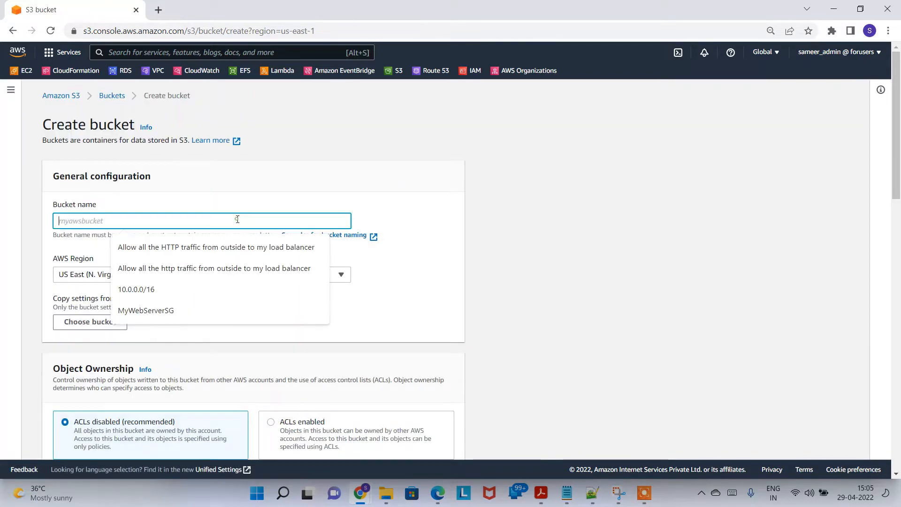
pyautogui.write('sta')
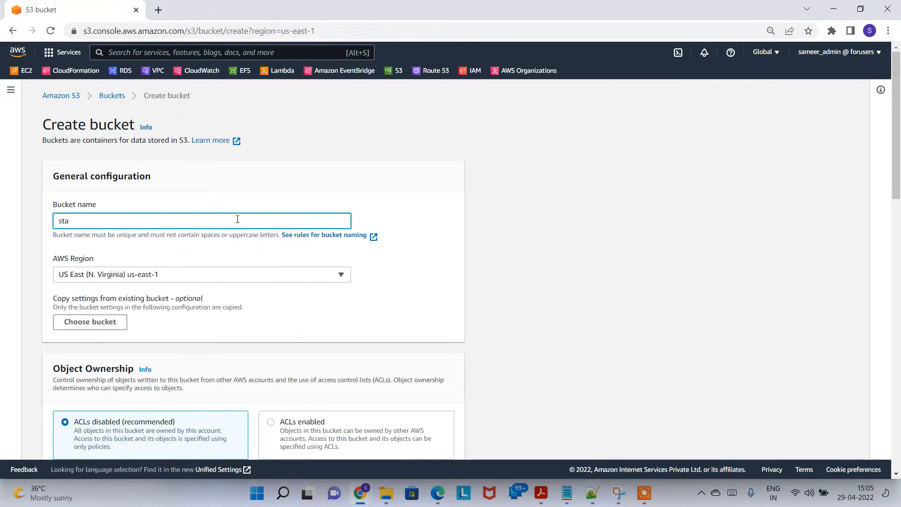
pyautogui.write('ticwebsitedemo')
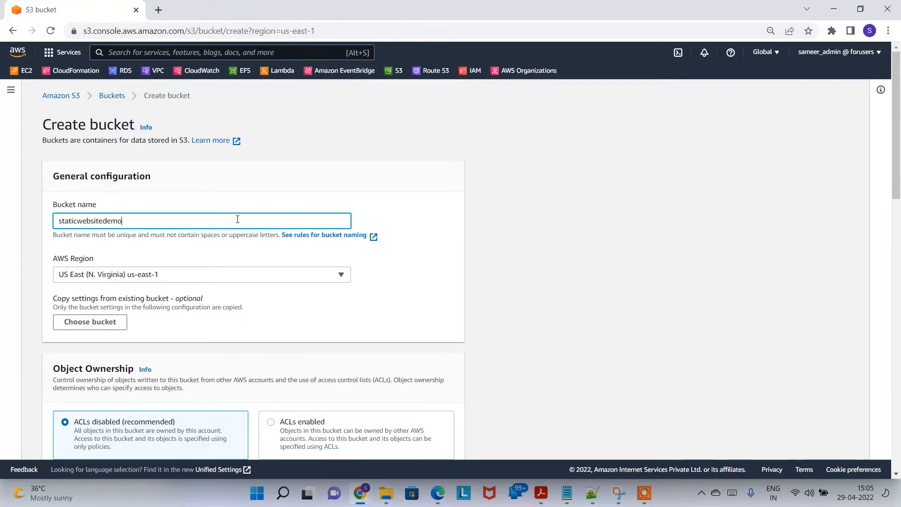
pyautogui.write('29th')
pyautogui.click(262, 281)
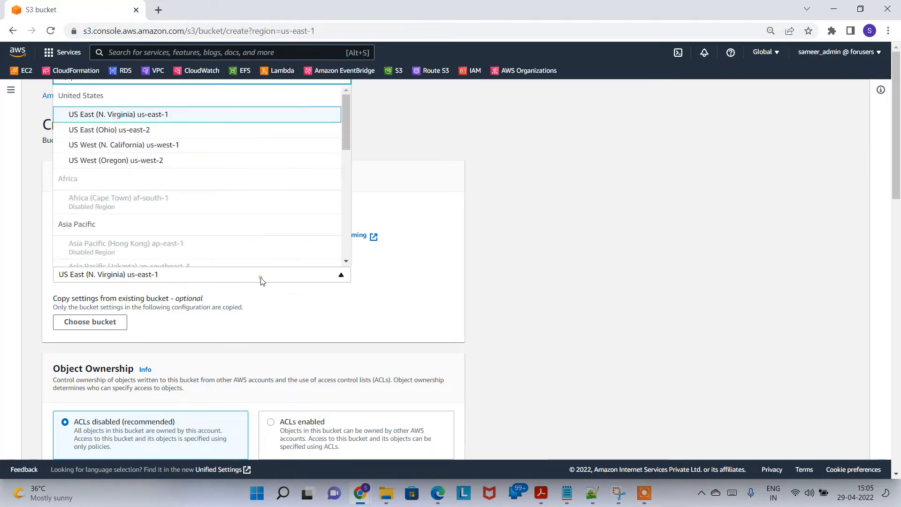
pyautogui.click(262, 281)
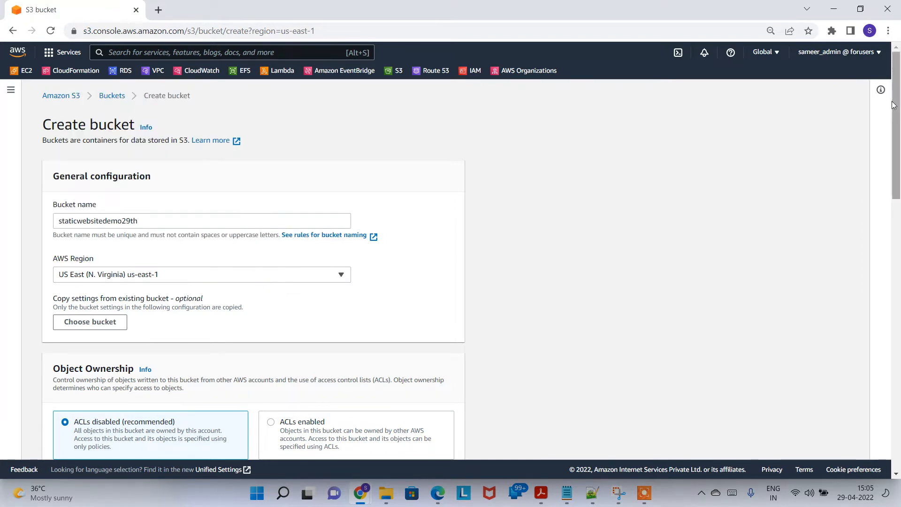
pyautogui.scroll(-1, 884, 123)
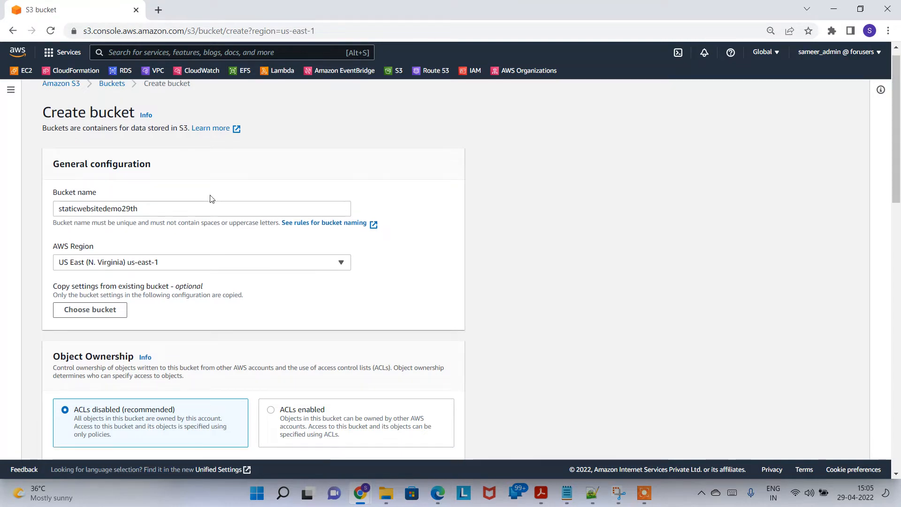
# Review the bucket naming rules, then create the bucket with the remaining default settings
pyautogui.click(188, 207)
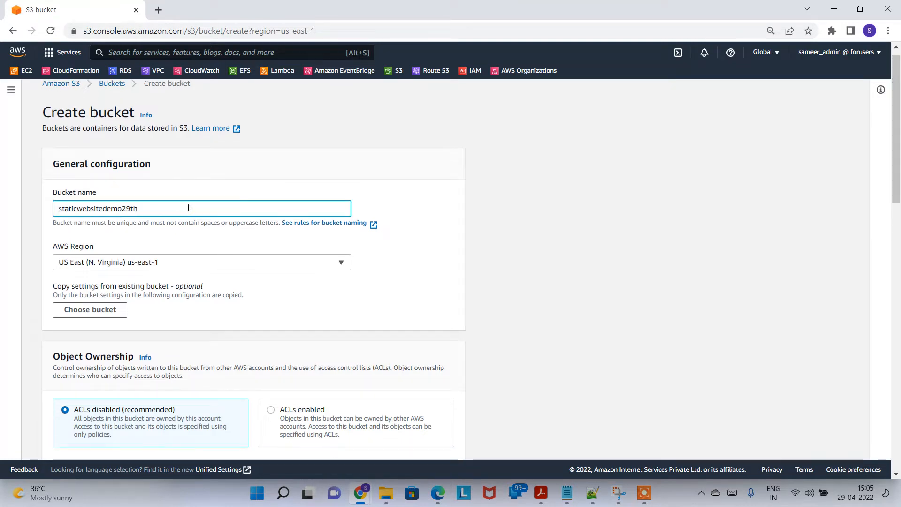
pyautogui.moveTo(232, 224); pyautogui.dragTo(53, 224)
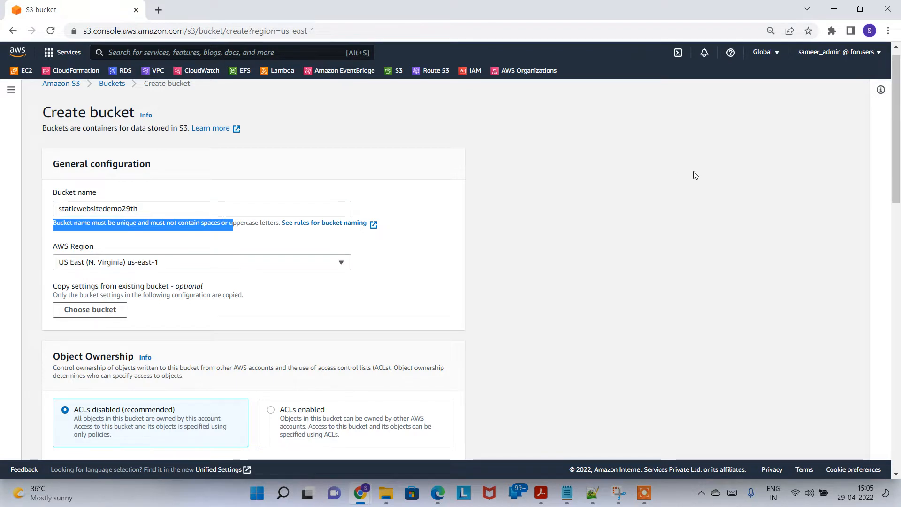
pyautogui.doubleClick(694, 171)
pyautogui.click(230, 208)
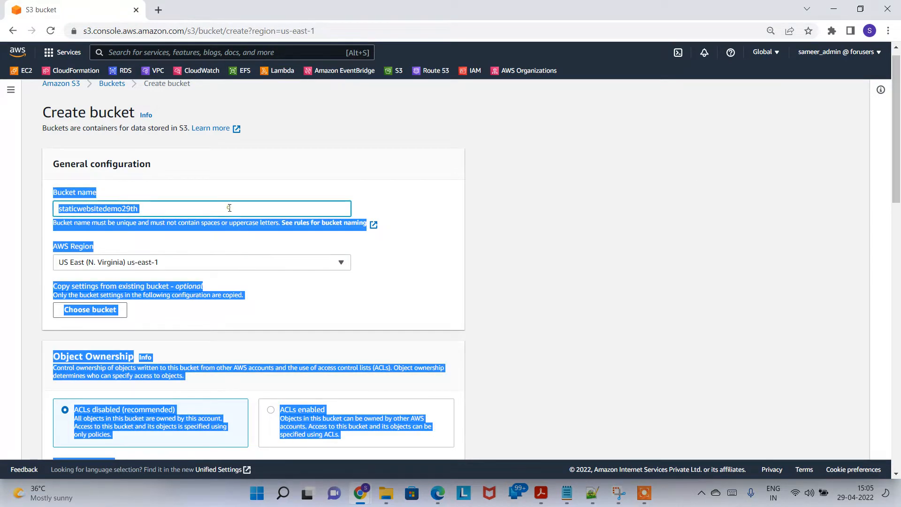
pyautogui.moveTo(154, 207); pyautogui.dragTo(57, 211)
pyautogui.click(437, 201)
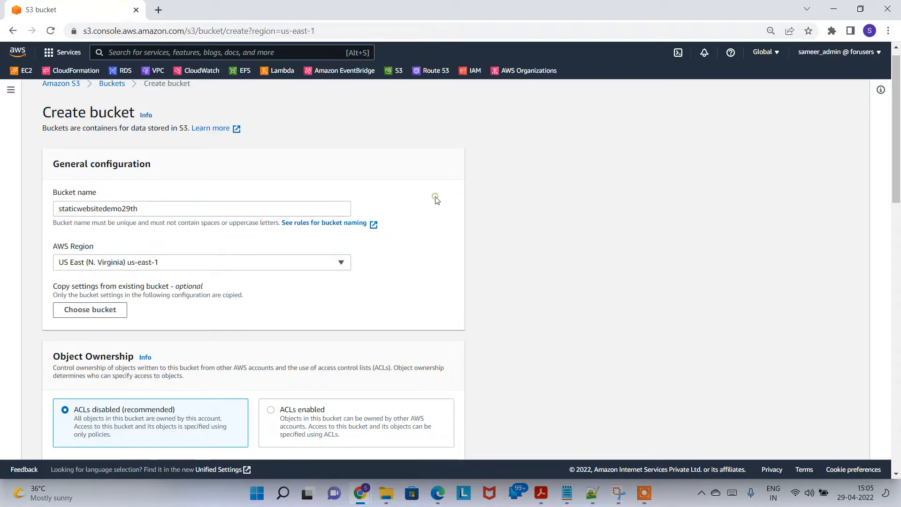
pyautogui.moveTo(899, 154); pyautogui.dragTo(899, 374)
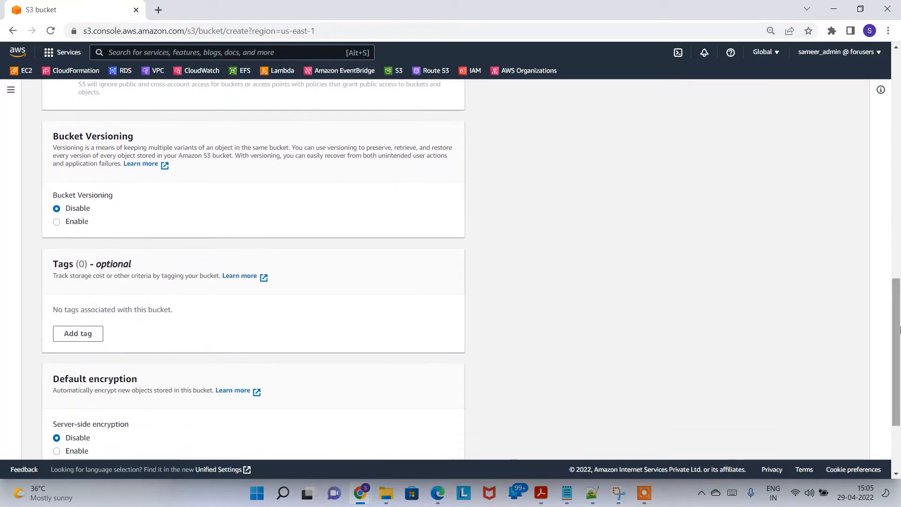
pyautogui.scroll(-1, 900, 375)
pyautogui.scroll(-1, 899, 359)
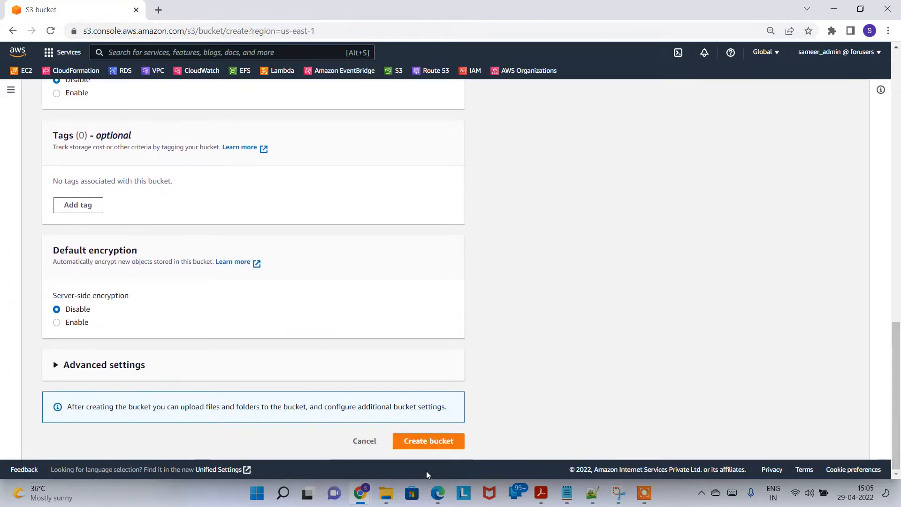
pyautogui.click(451, 446)
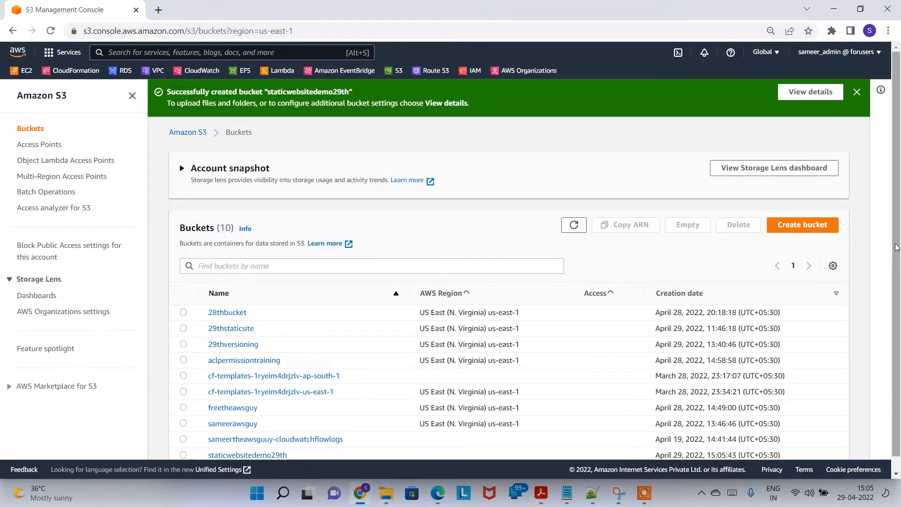
# Check staticwebsitedemo29th's creation time in the bucket list, then open the bucket
pyautogui.moveTo(897, 248); pyautogui.dragTo(900, 335)
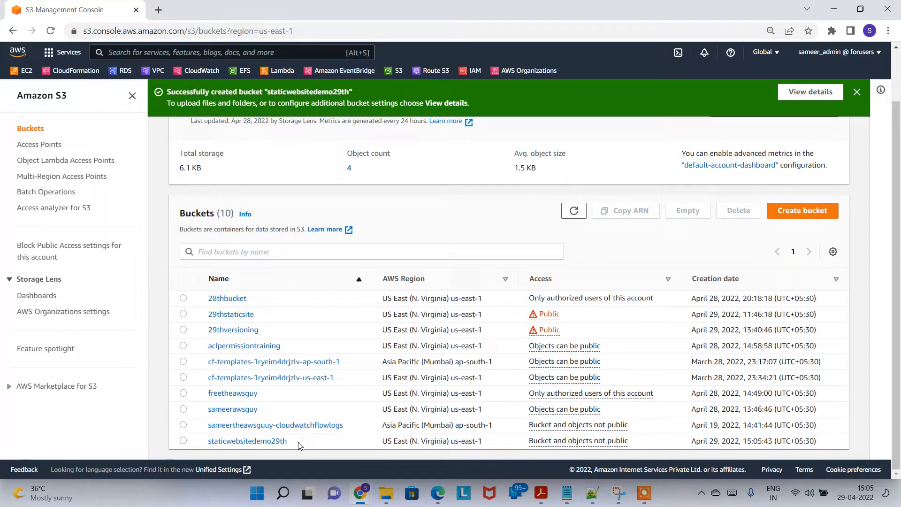
pyautogui.moveTo(299, 442); pyautogui.dragTo(217, 446)
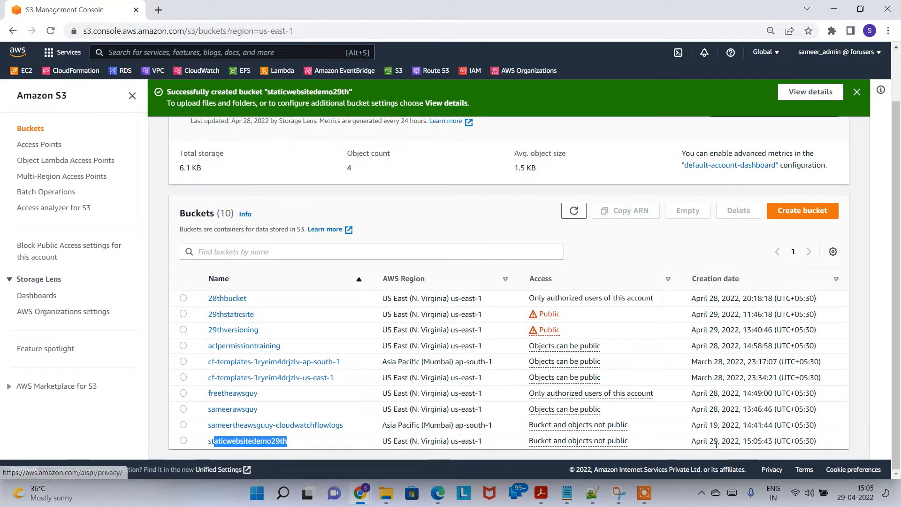
pyautogui.click(700, 442)
pyautogui.moveTo(699, 442); pyautogui.dragTo(768, 441)
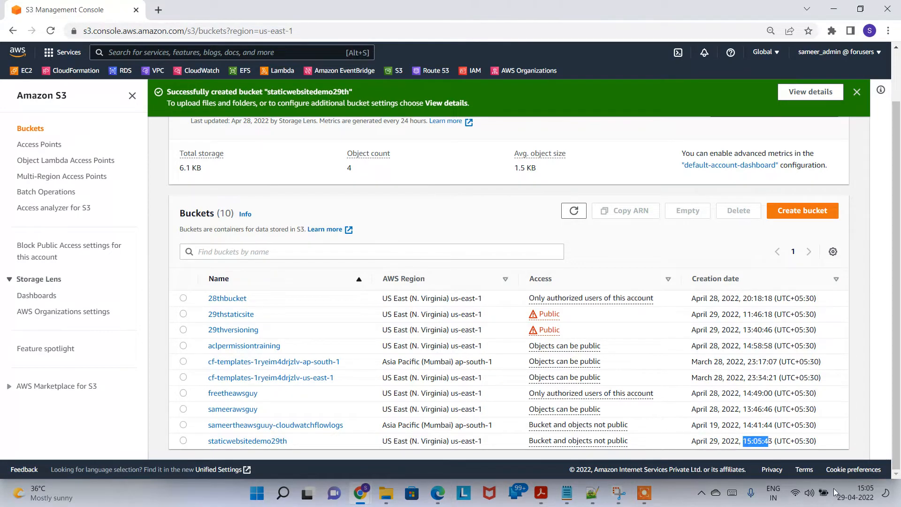
pyautogui.click(862, 491)
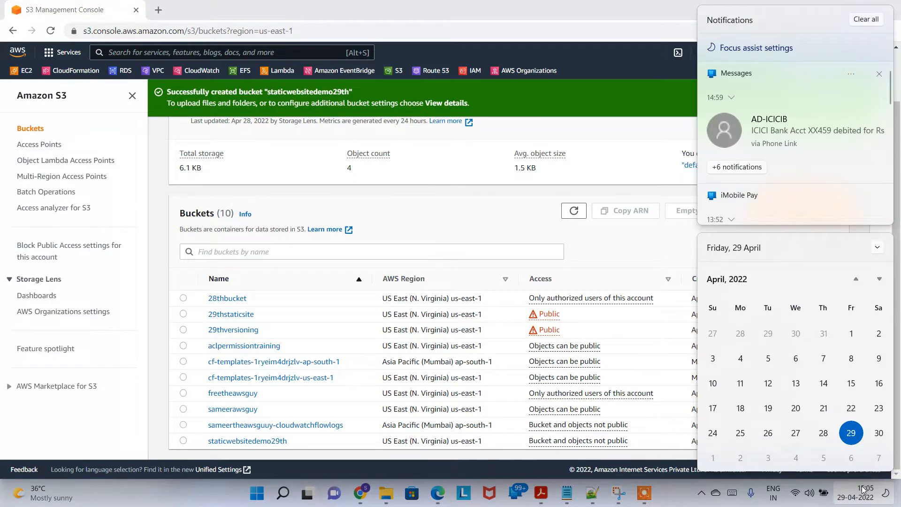
pyautogui.click(862, 492)
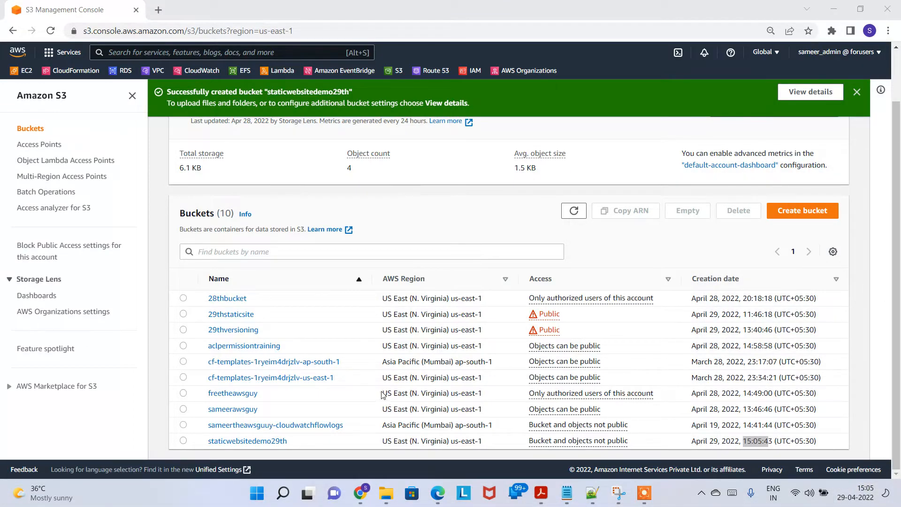
pyautogui.click(251, 444)
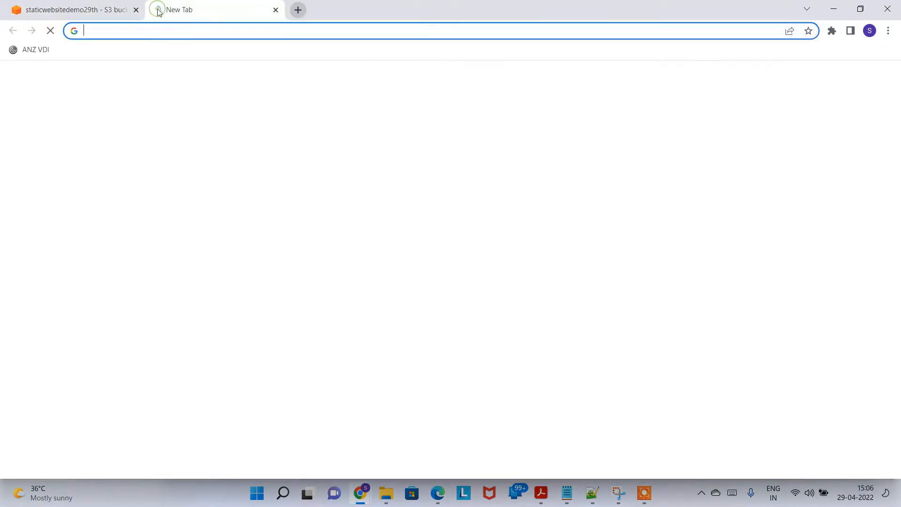
# On github.com, browse aws-for-beginners to Classes/Module9_S3/static_website_hosting/website_files
pyautogui.click(158, 10)
pyautogui.write('g')
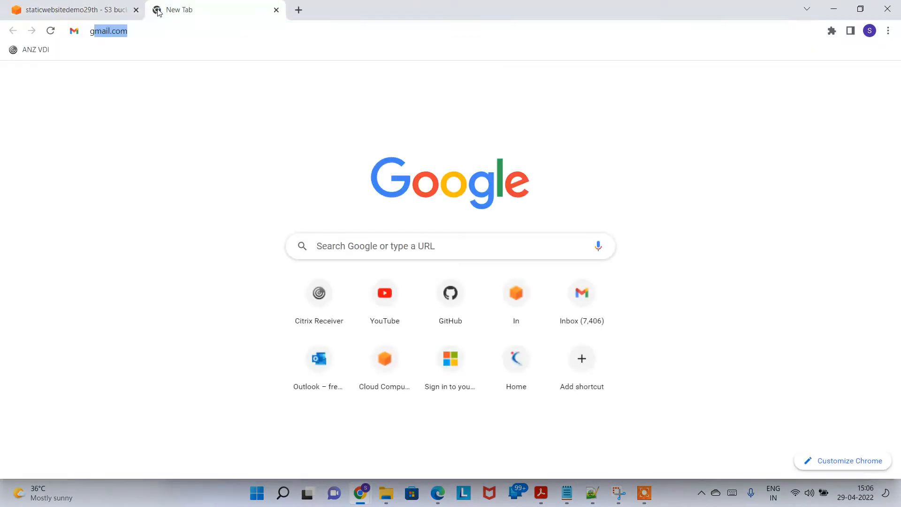
pyautogui.write('ithub.com')
pyautogui.press('Return')
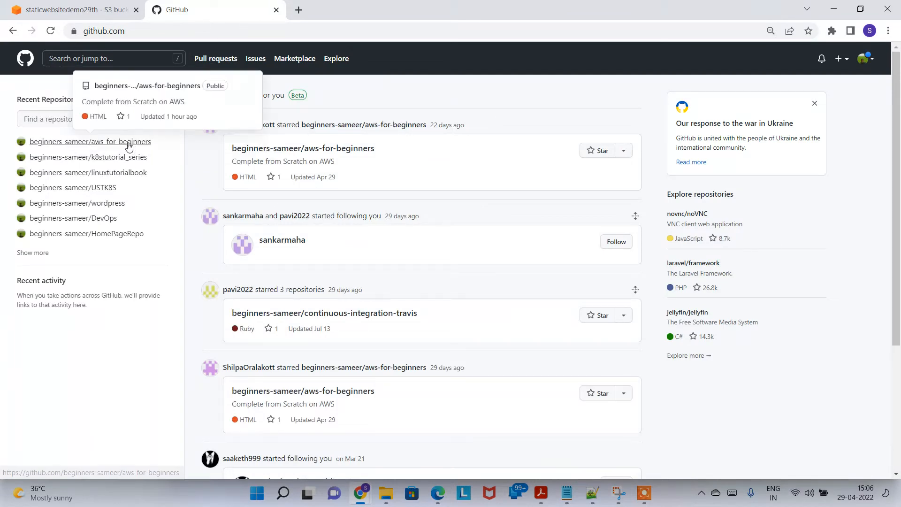
pyautogui.click(121, 145)
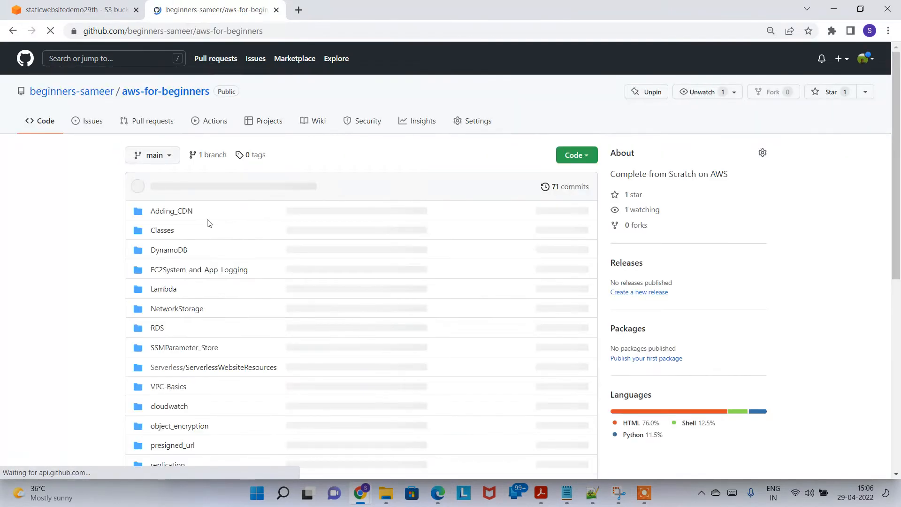
pyautogui.click(165, 231)
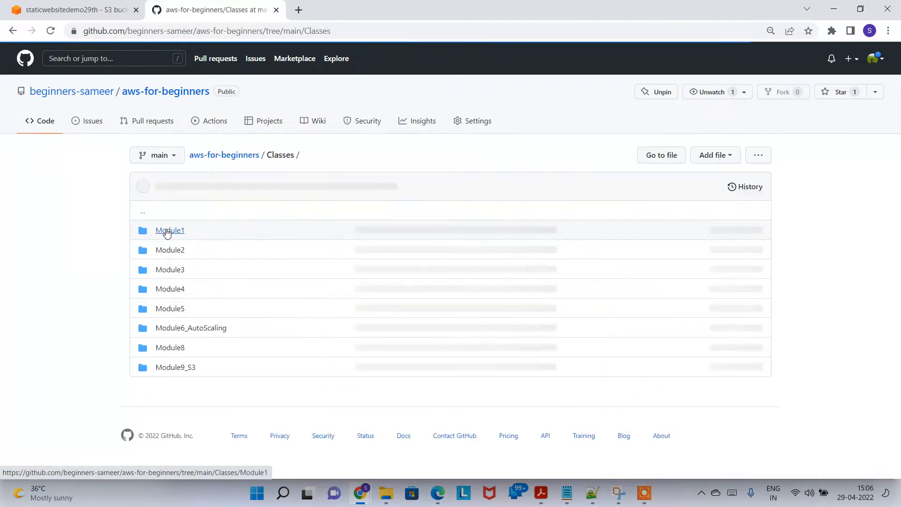
pyautogui.click(176, 368)
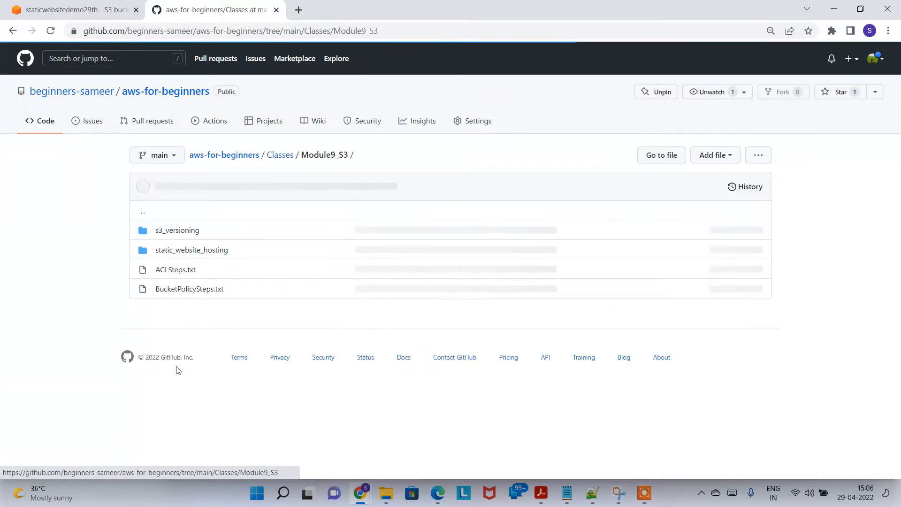
pyautogui.click(203, 253)
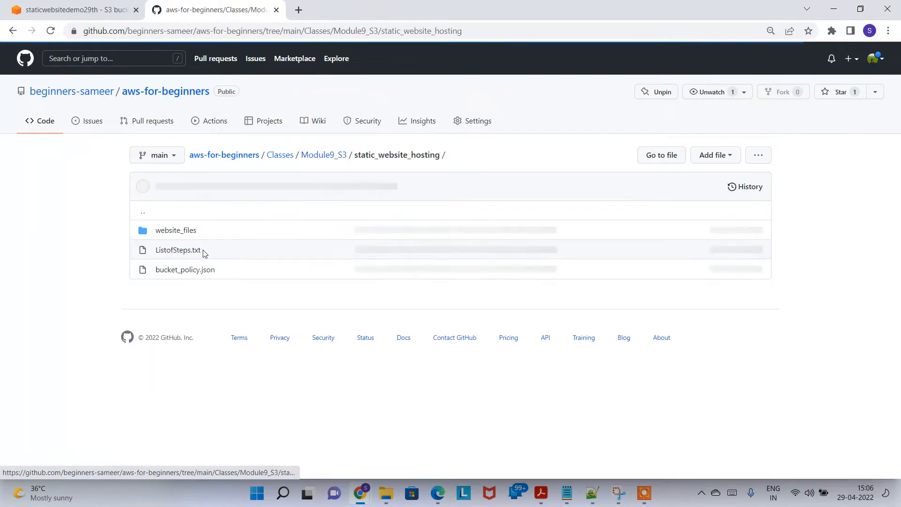
pyautogui.click(176, 231)
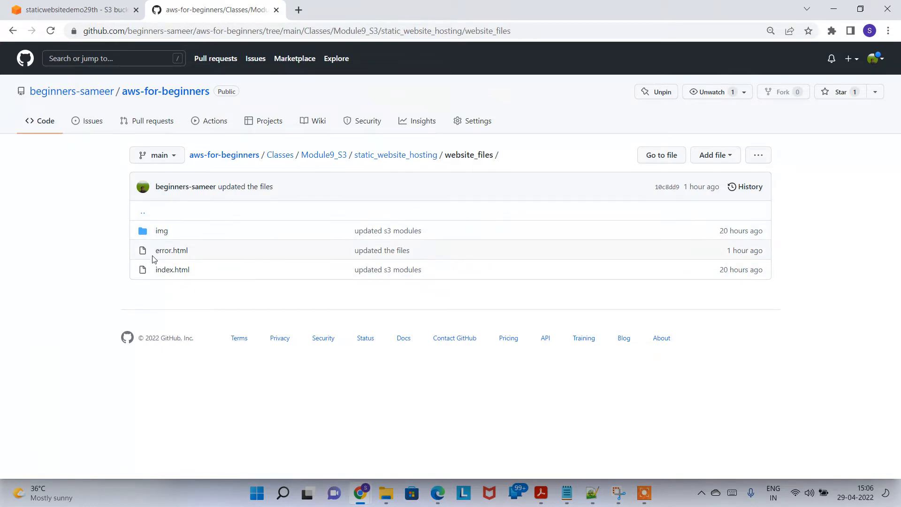
pyautogui.click(115, 4)
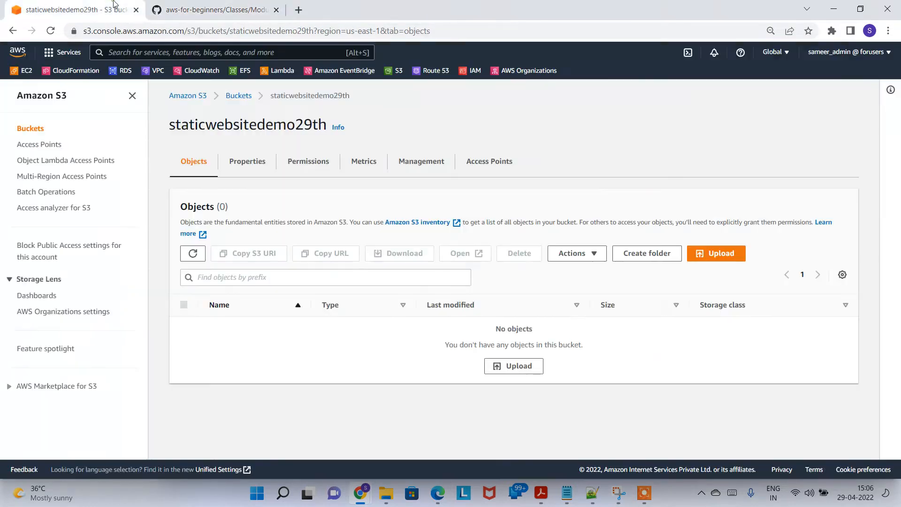
pyautogui.click(216, 10)
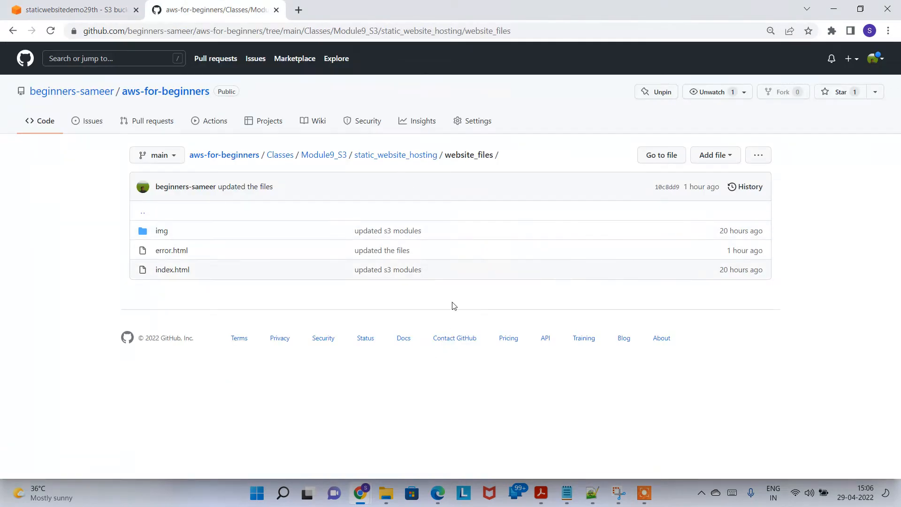
pyautogui.click(387, 493)
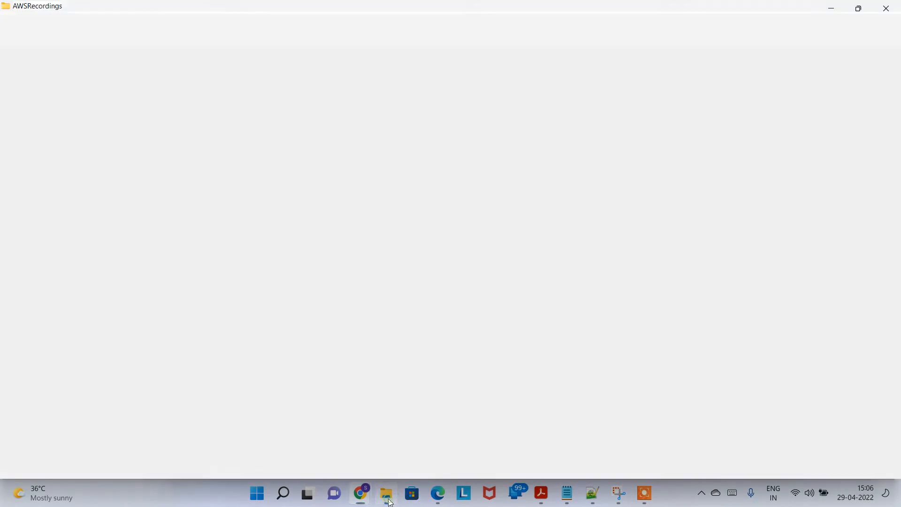
# Find the local static_website_hosting\website_files folder and select img, error and index
pyautogui.click(248, 62)
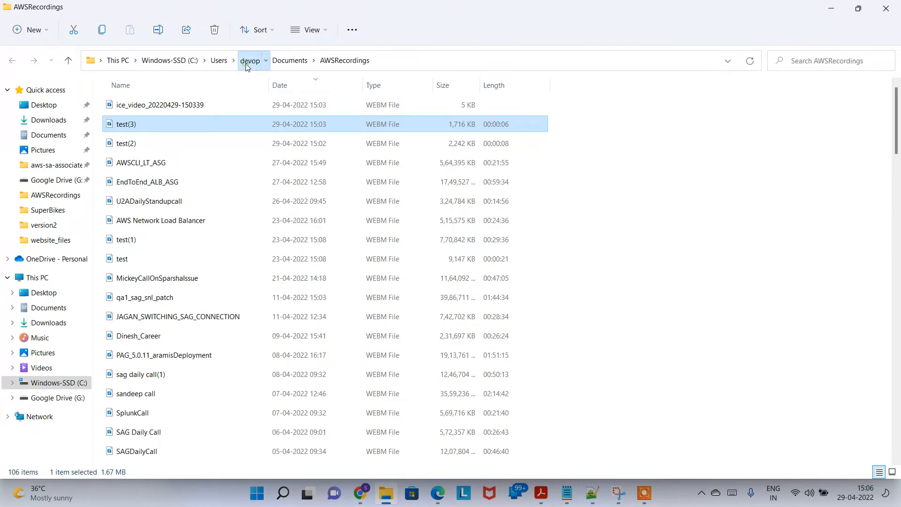
pyautogui.click(58, 230)
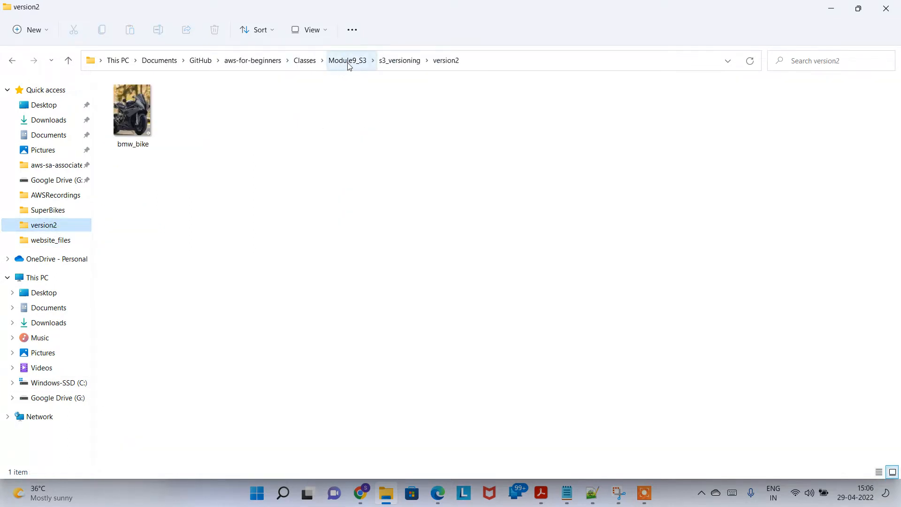
pyautogui.click(356, 62)
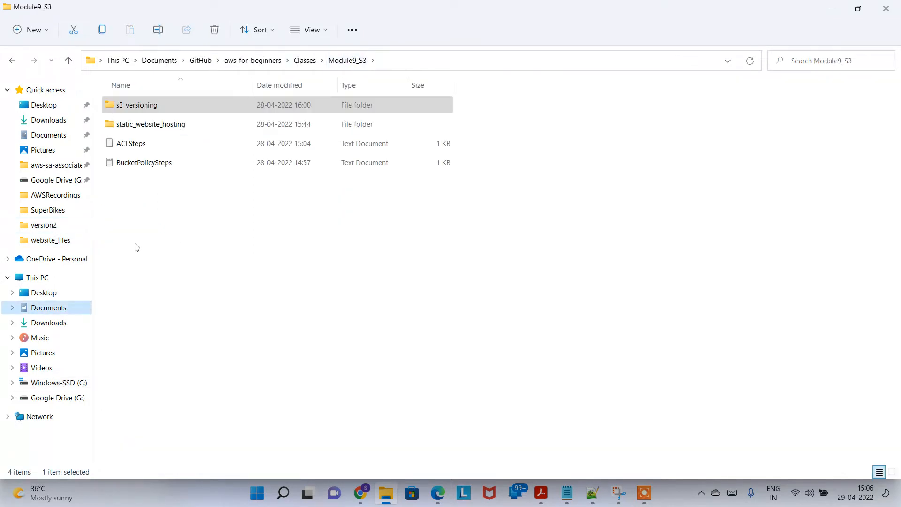
pyautogui.doubleClick(181, 125)
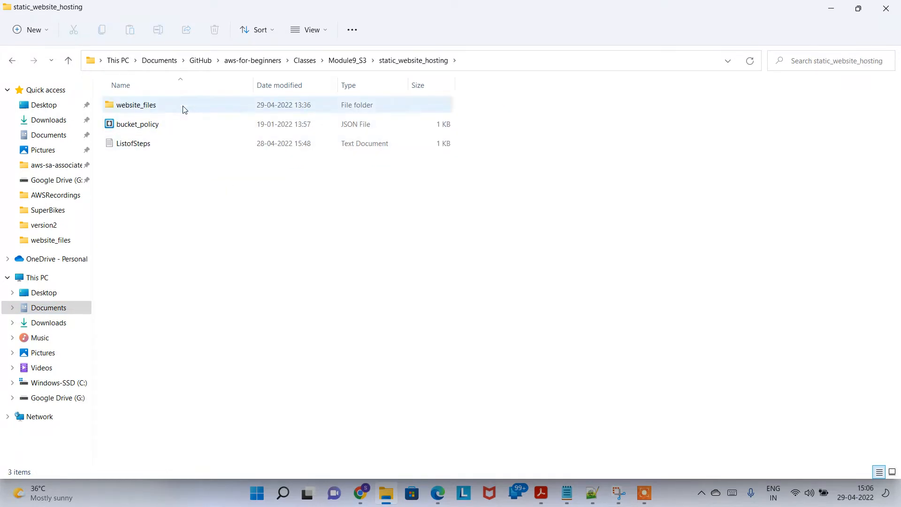
pyautogui.click(183, 107)
pyautogui.doubleClick(183, 107)
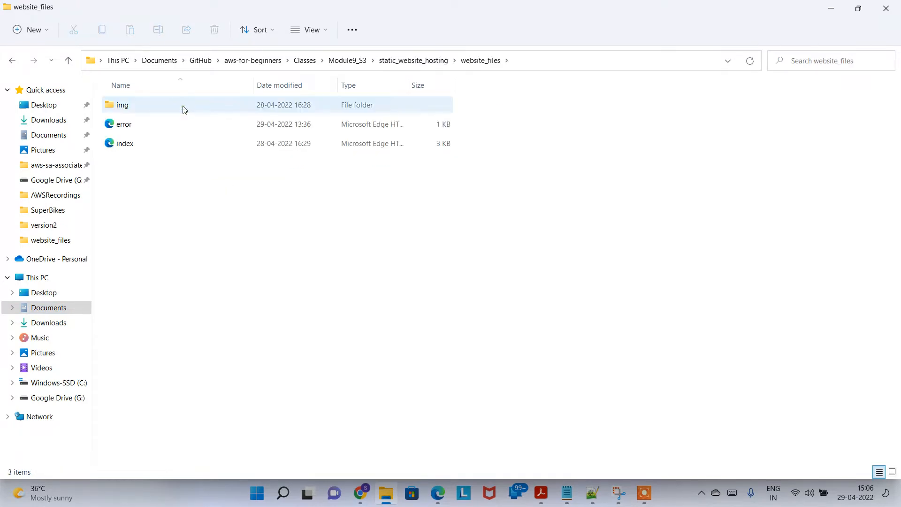
pyautogui.click(150, 110)
pyautogui.hotkey('ctrl', 'a')
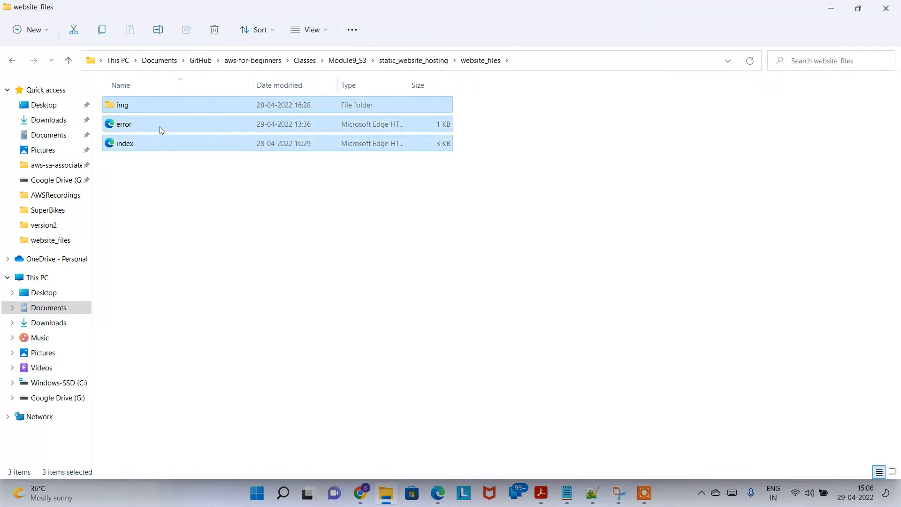
pyautogui.hotkey('alt', 'Tab')
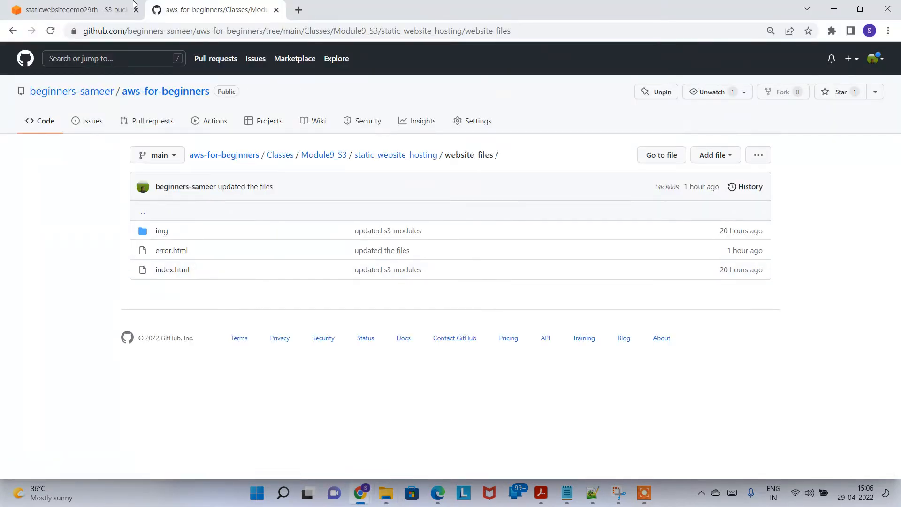
# Reopen the staticwebsitedemo29th bucket from the S3 bucket list and begin an upload
pyautogui.click(100, 5)
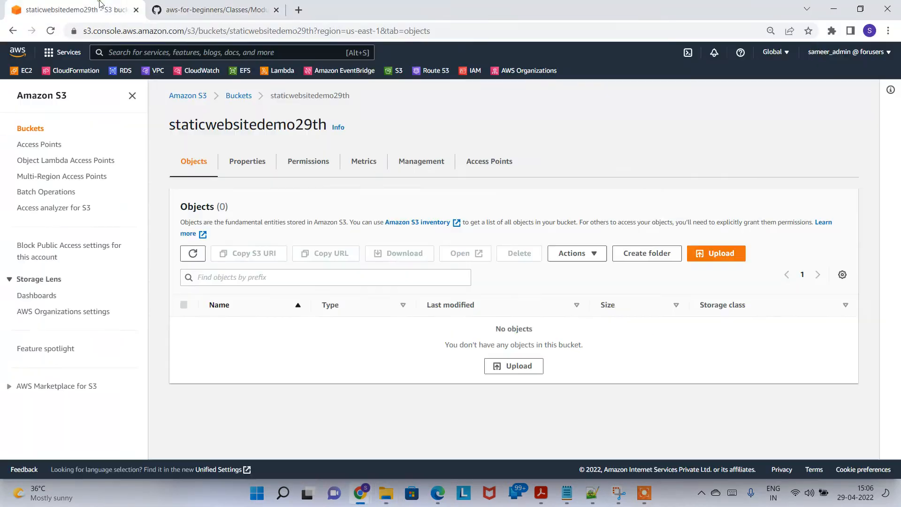
pyautogui.click(250, 97)
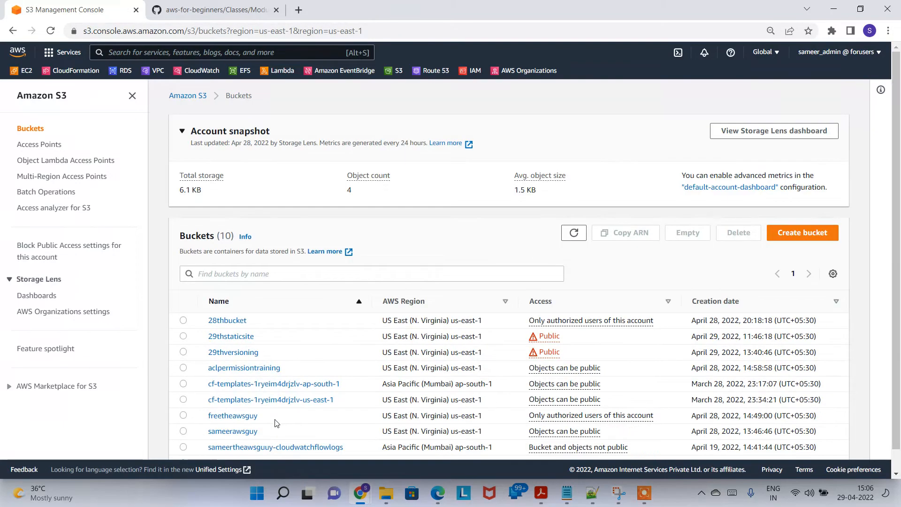
pyautogui.scroll(-1, 900, 212)
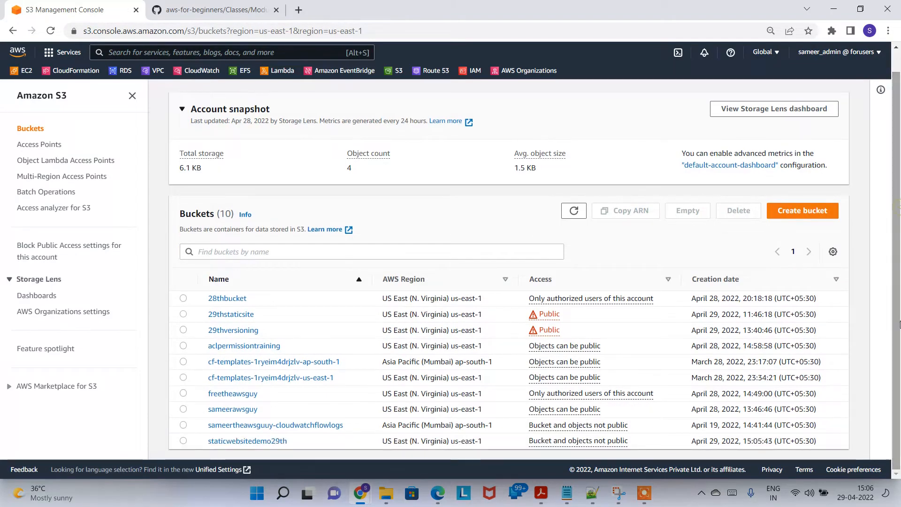
pyautogui.click(268, 442)
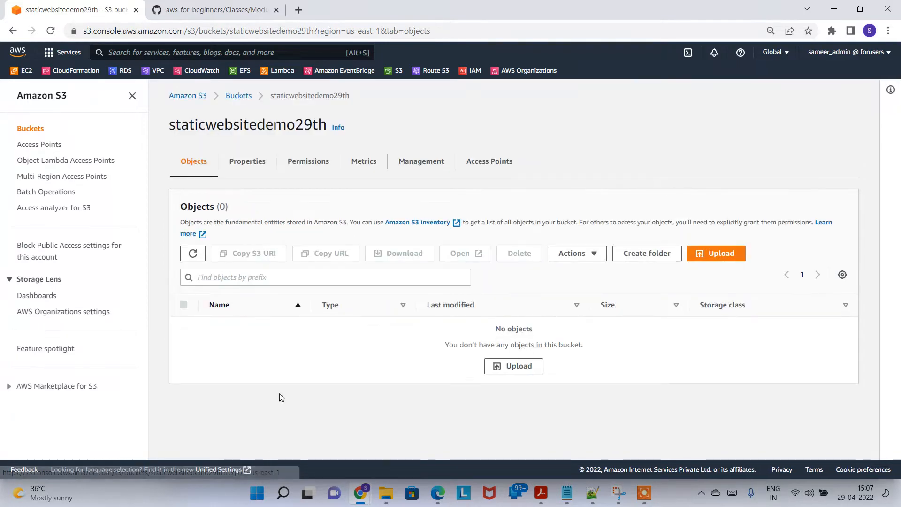
pyautogui.click(723, 255)
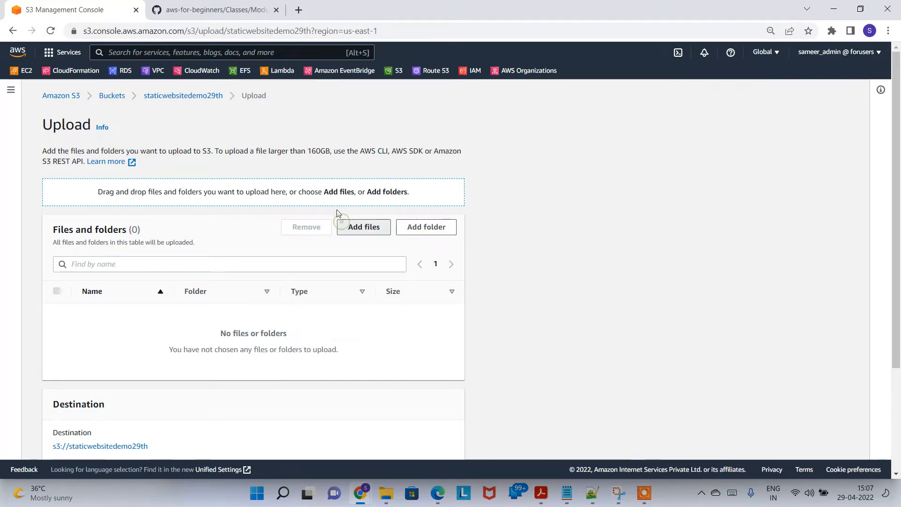
# Add error.html and index.html from website_files to the upload list
pyautogui.click(348, 233)
pyautogui.press('Escape')
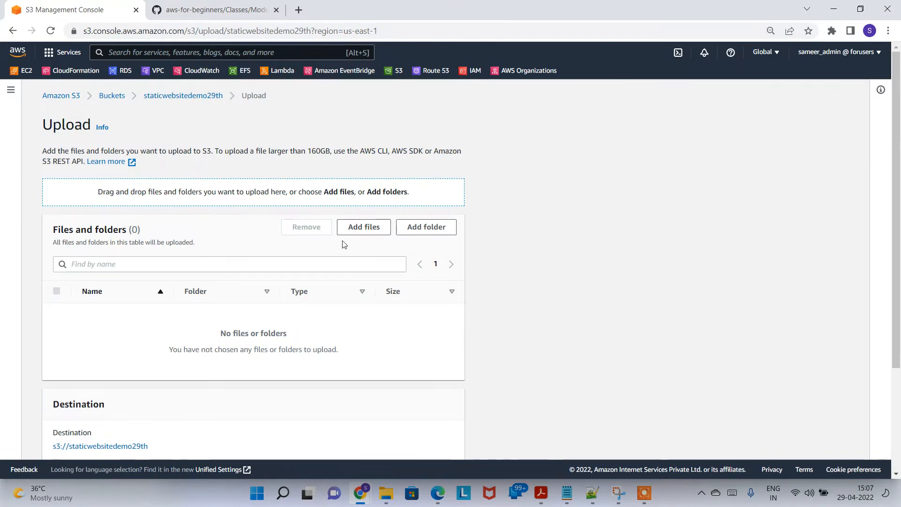
pyautogui.click(364, 227)
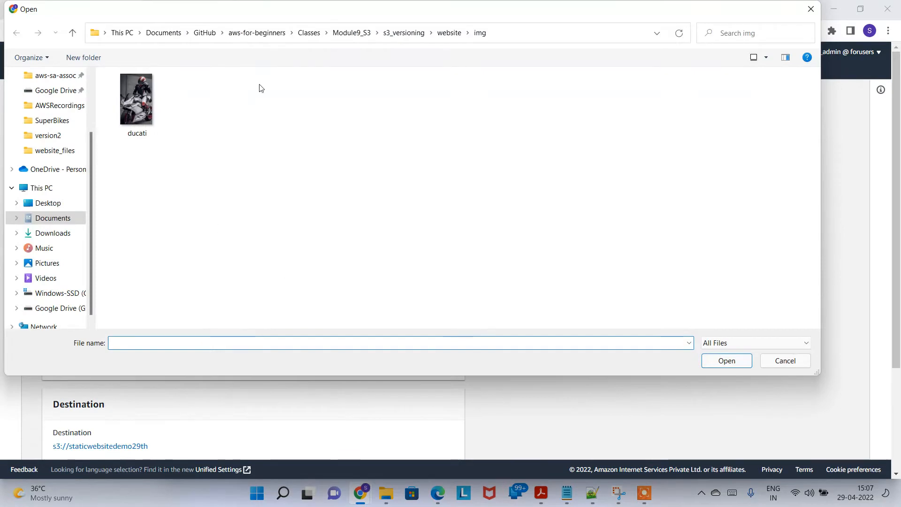
pyautogui.click(349, 34)
pyautogui.doubleClick(197, 113)
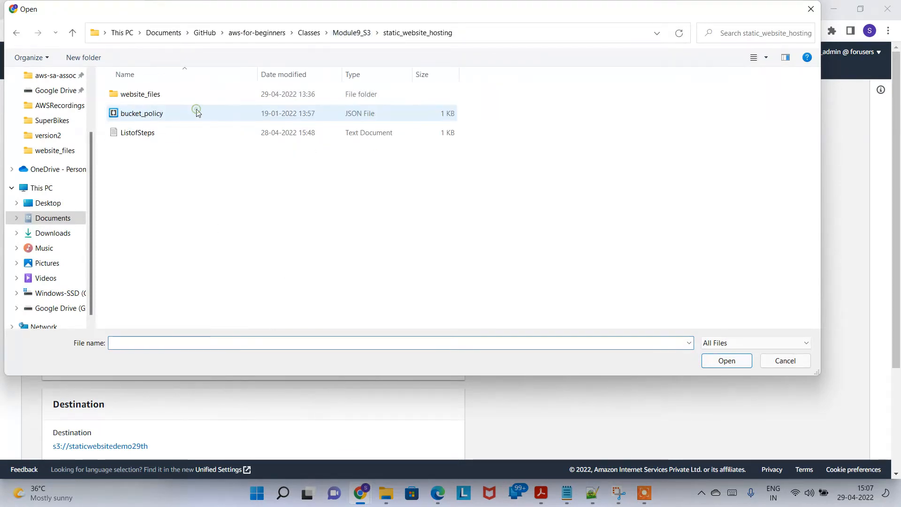
pyautogui.doubleClick(185, 94)
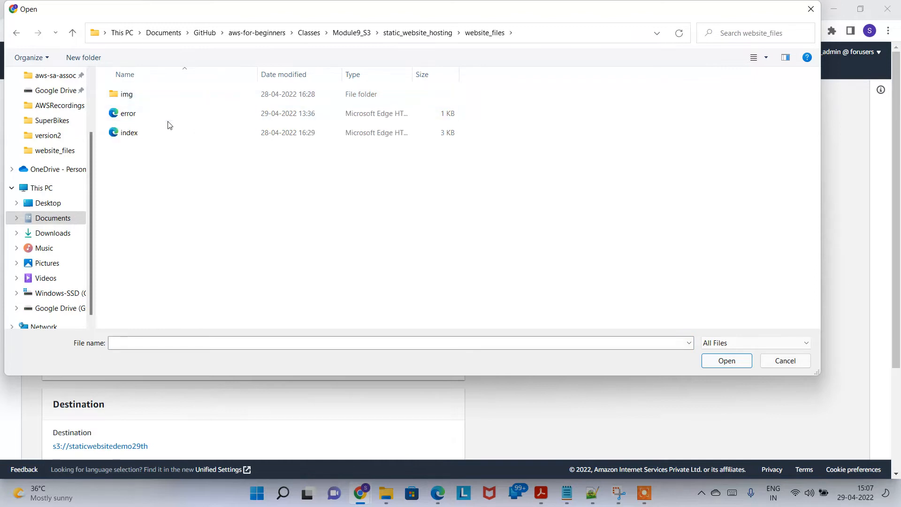
pyautogui.click(182, 115)
pyautogui.hotkey('shift', 'Down')
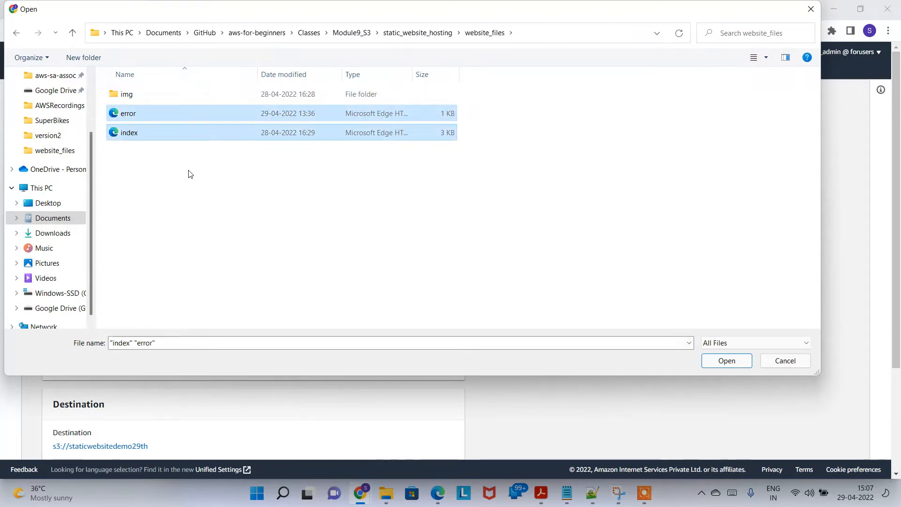
pyautogui.click(734, 363)
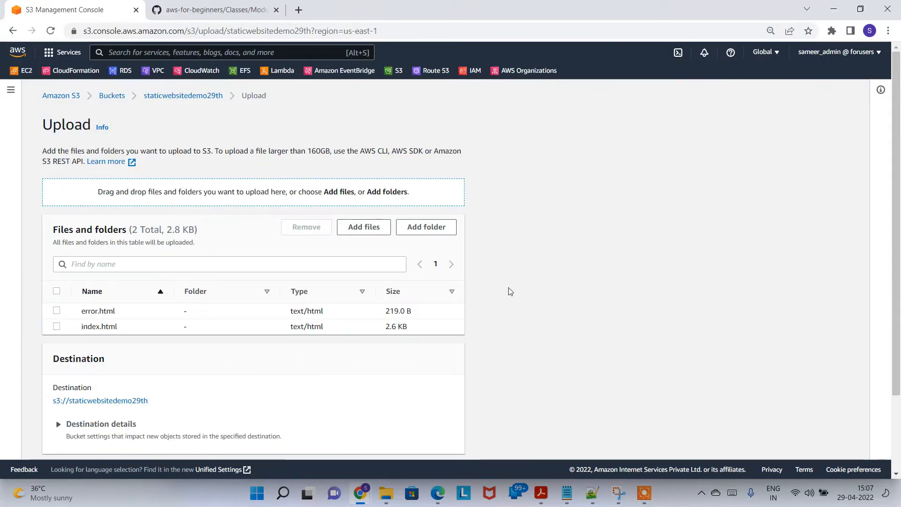
# Add the img folder to the upload list, confirming its 11 image files
pyautogui.click(430, 229)
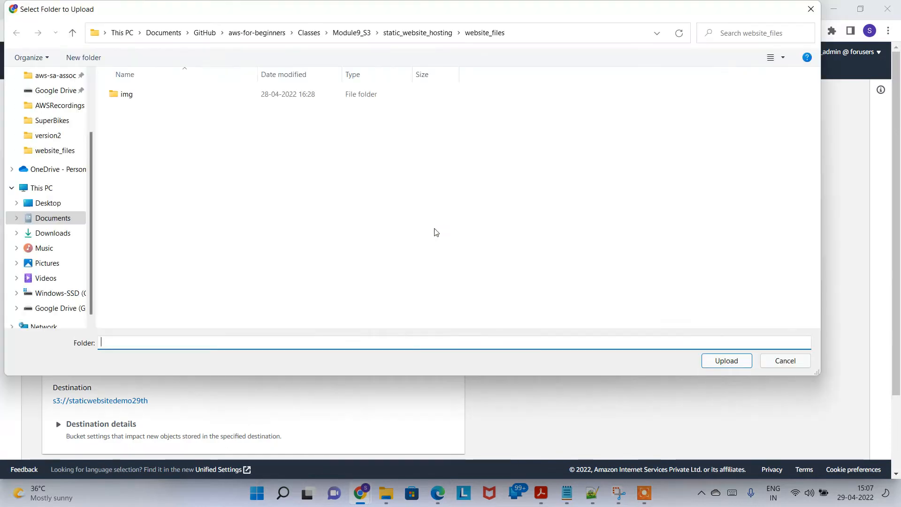
pyautogui.click(190, 95)
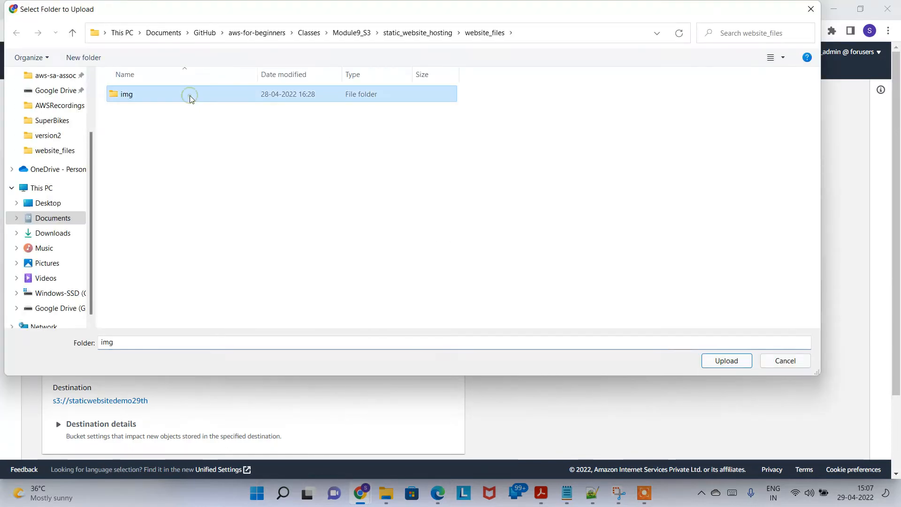
pyautogui.doubleClick(191, 96)
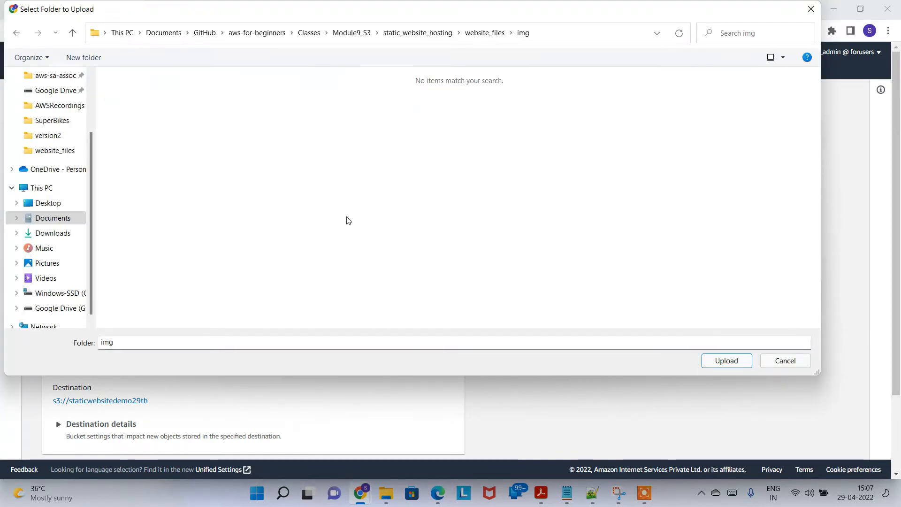
pyautogui.click(497, 38)
pyautogui.click(125, 96)
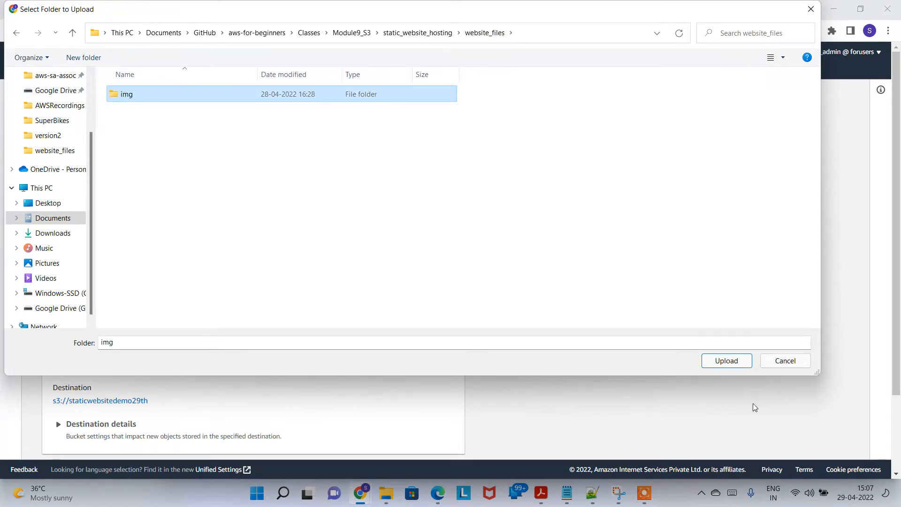
pyautogui.click(736, 365)
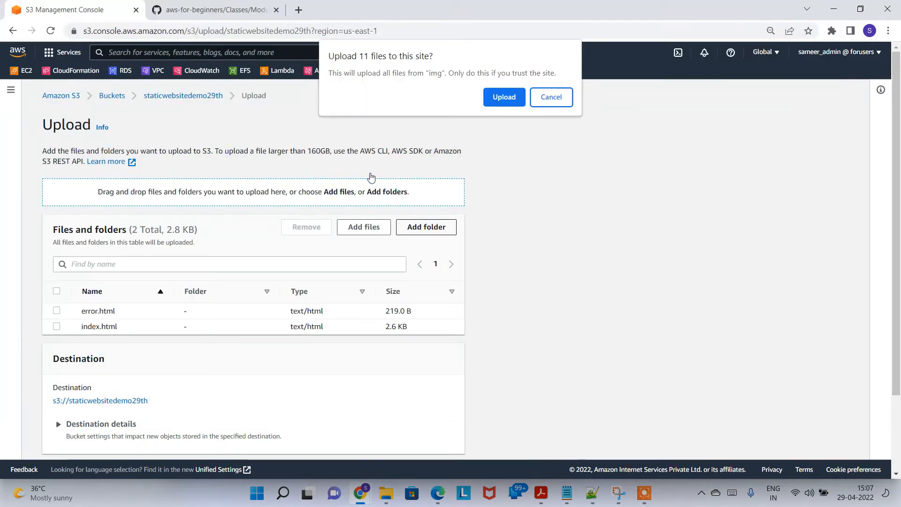
pyautogui.click(497, 101)
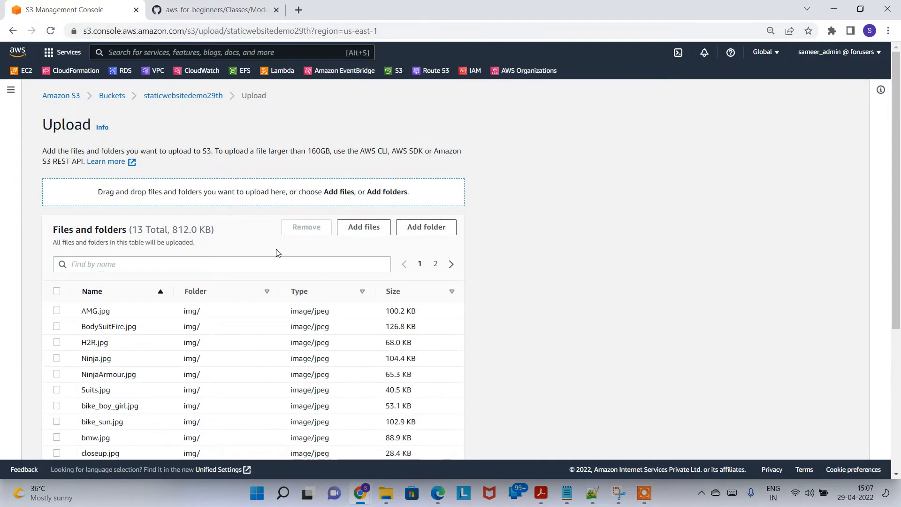
pyautogui.scroll(-2, 277, 197)
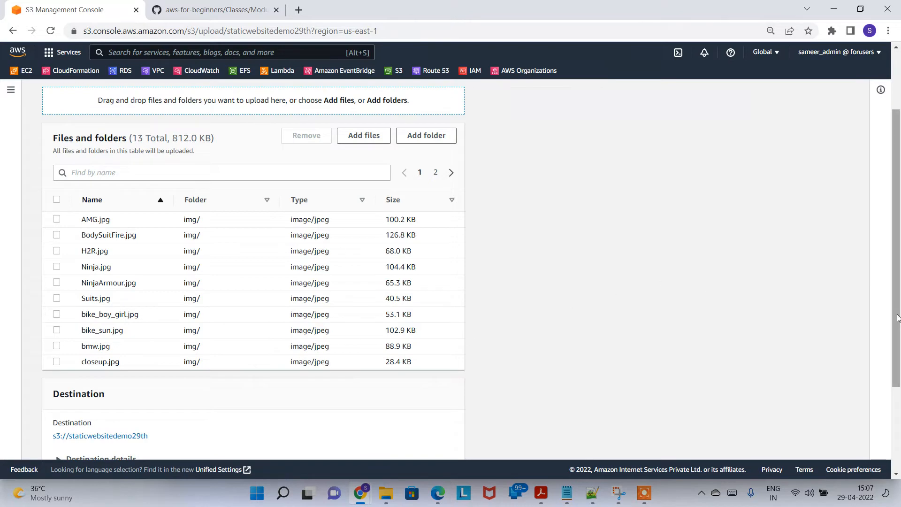
pyautogui.scroll(2, 898, 315)
pyautogui.moveTo(898, 306)
pyautogui.mouseDown()
pyautogui.moveTo(898, 425)
pyautogui.moveTo(900, 313)
pyautogui.mouseUp()
pyautogui.hotkey('alt', 'Tab')
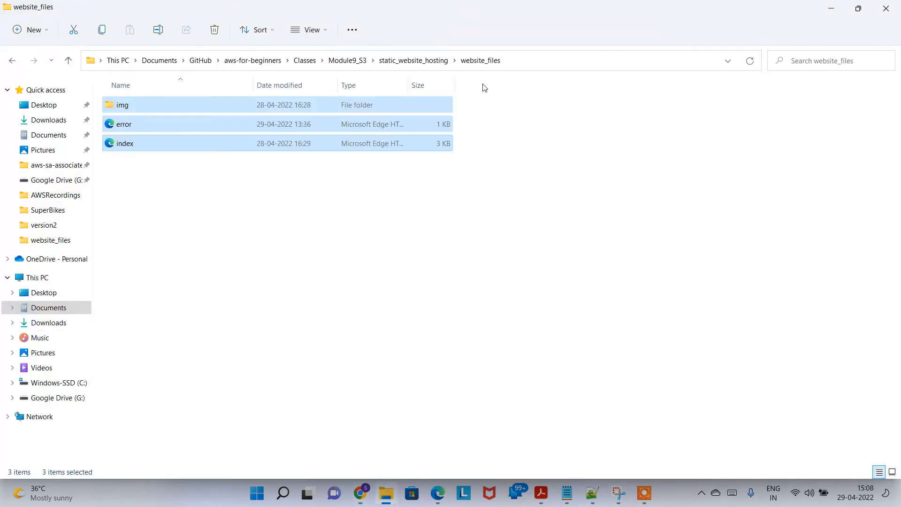
pyautogui.doubleClick(360, 111)
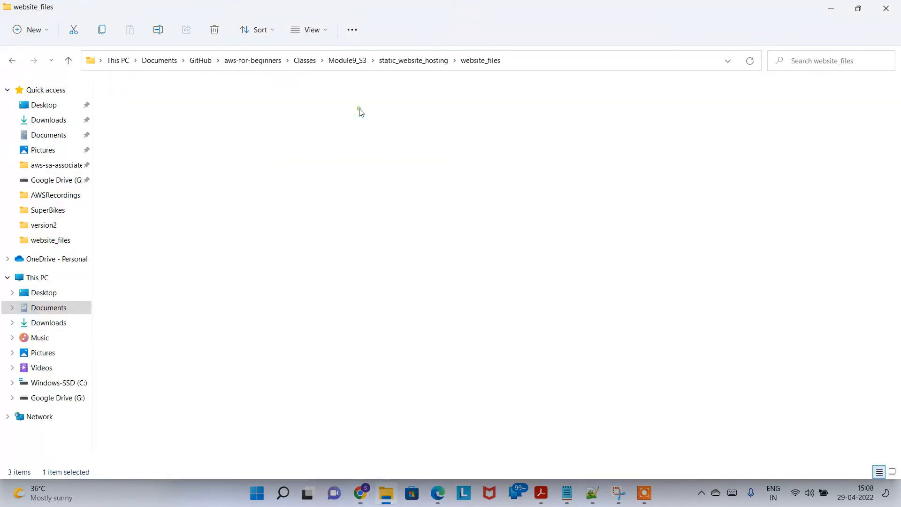
pyautogui.hotkey('alt', 'Tab')
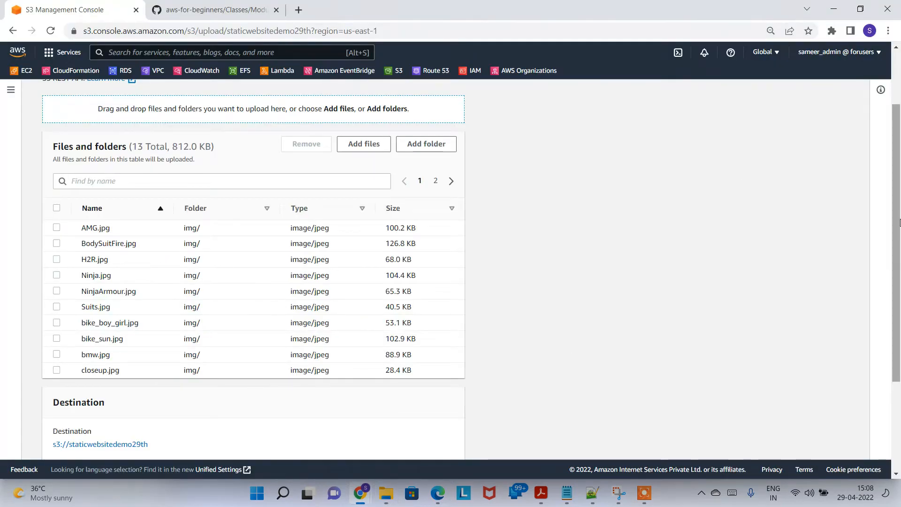
pyautogui.moveTo(899, 242); pyautogui.dragTo(900, 335)
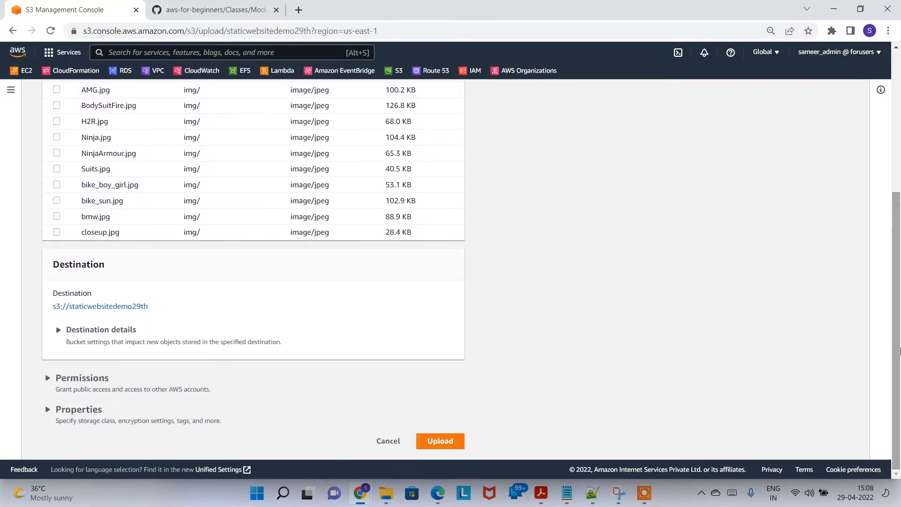
# Upload the 13 files, then compare error.html, img/ and index.html against the local website_files folder
pyautogui.click(447, 442)
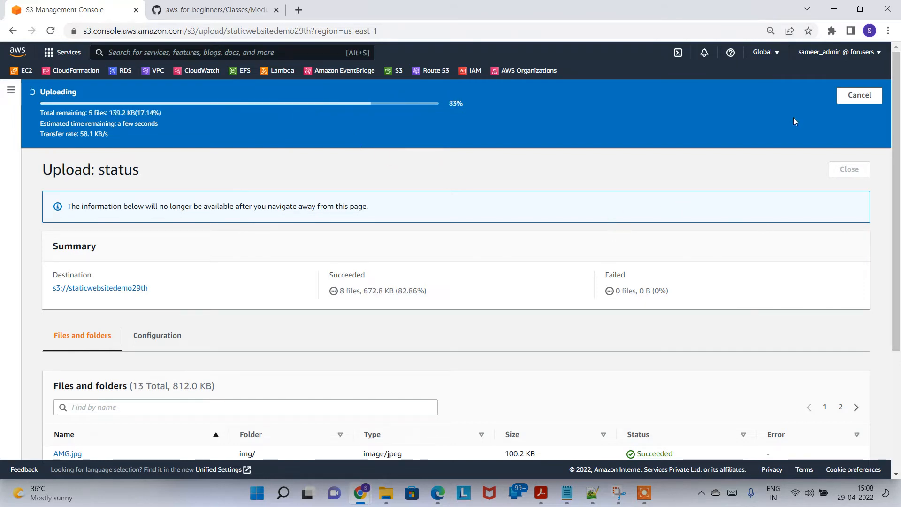
pyautogui.moveTo(900, 213); pyautogui.dragTo(900, 184)
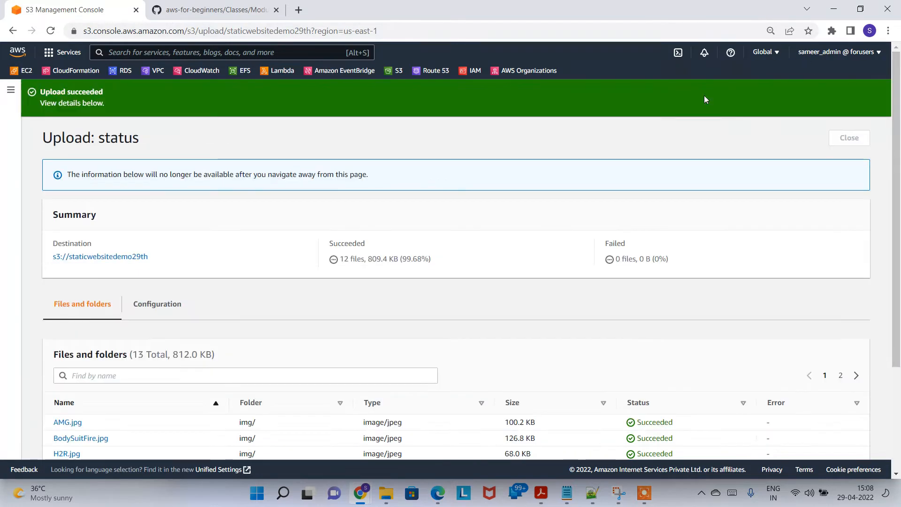
pyautogui.click(850, 139)
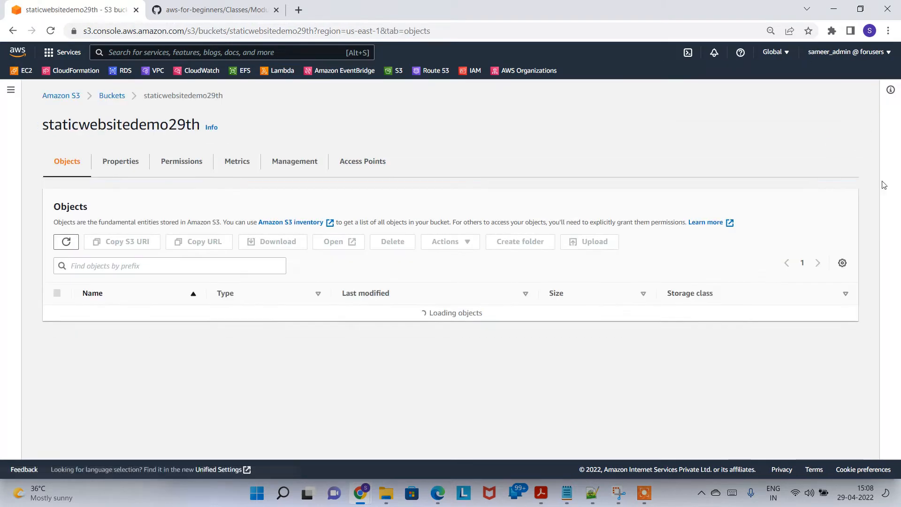
pyautogui.hotkey('alt', 'Tab')
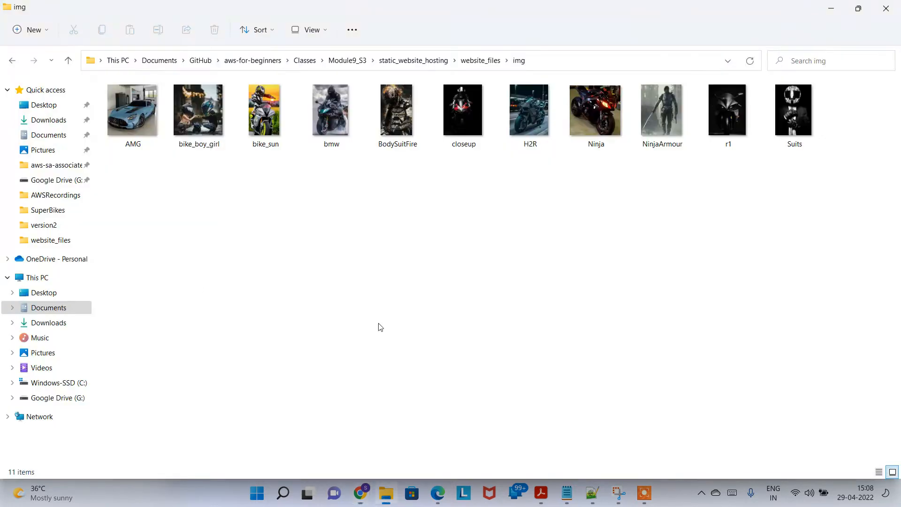
pyautogui.click(480, 60)
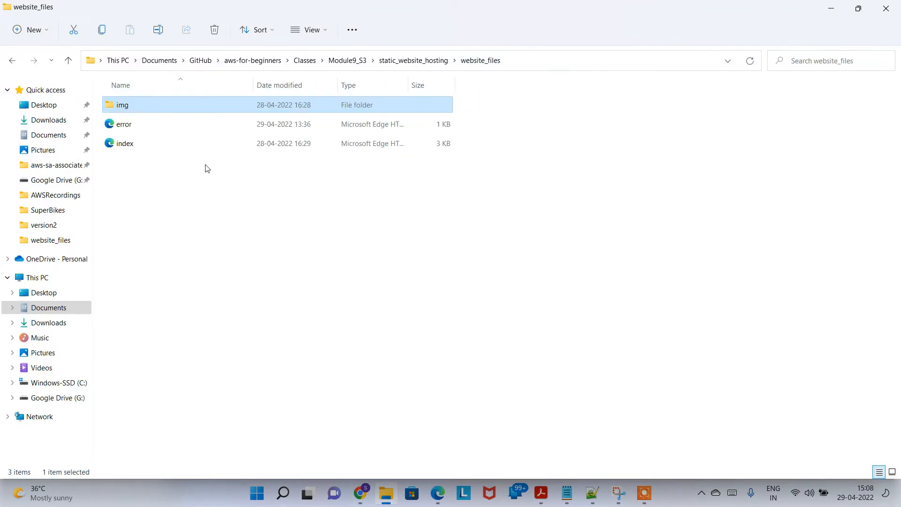
pyautogui.hotkey('alt', 'Tab')
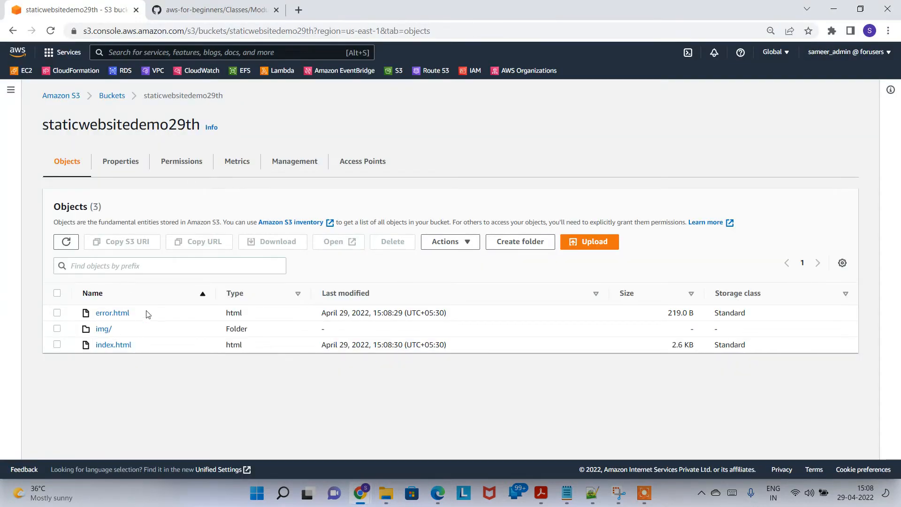
pyautogui.hotkey('alt', 'Tab')
pyautogui.hotkey('alt', 'Tab')
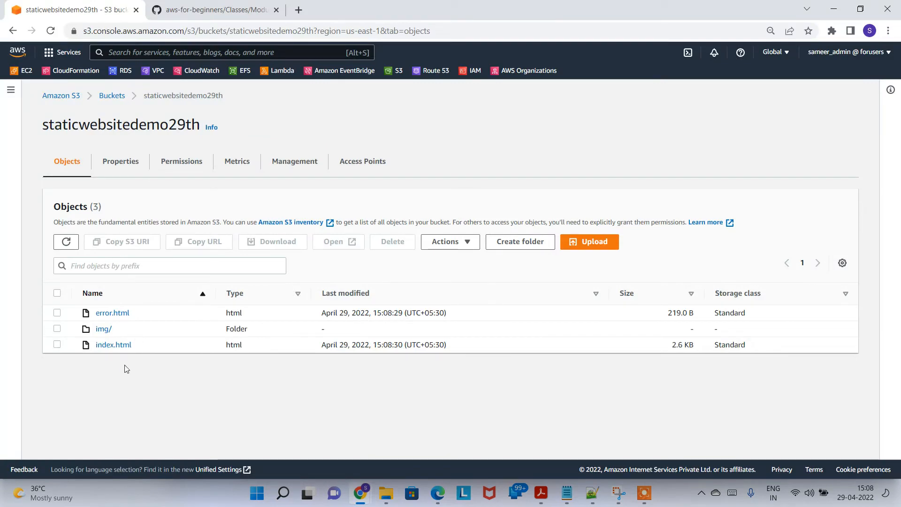
pyautogui.hotkey('alt', 'Tab')
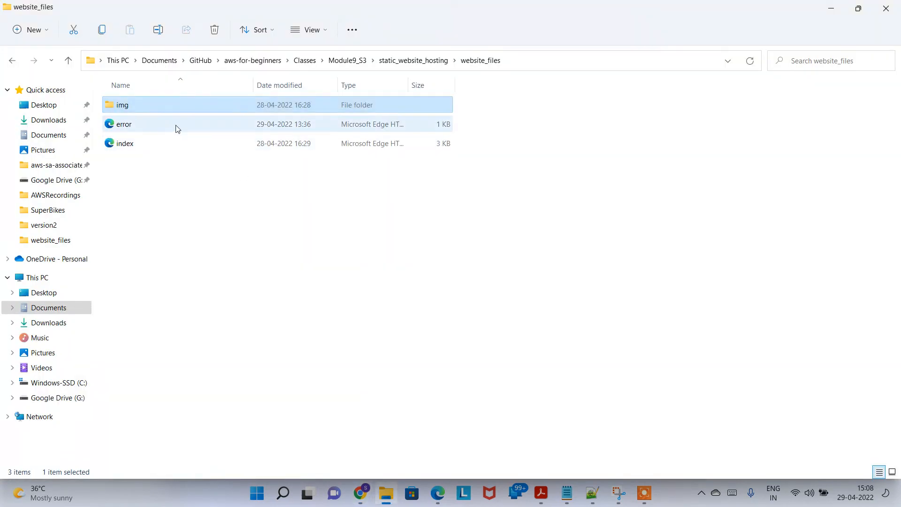
pyautogui.click(180, 129)
pyautogui.keyDown('ctrl'); pyautogui.click(159, 144); pyautogui.keyUp('ctrl')
pyautogui.hotkey('alt', 'Tab')
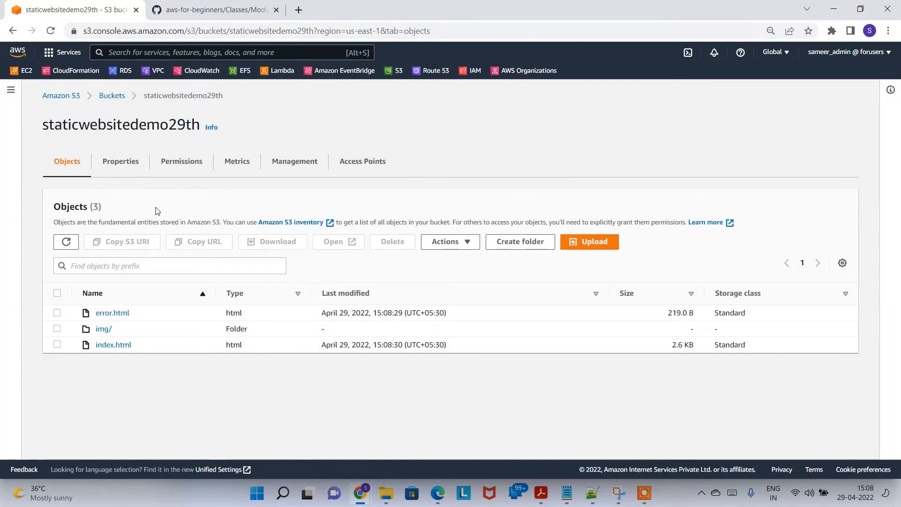
# In the bucket's Properties, enable static website hosting with index.html as index and error.html as error document
pyautogui.click(129, 167)
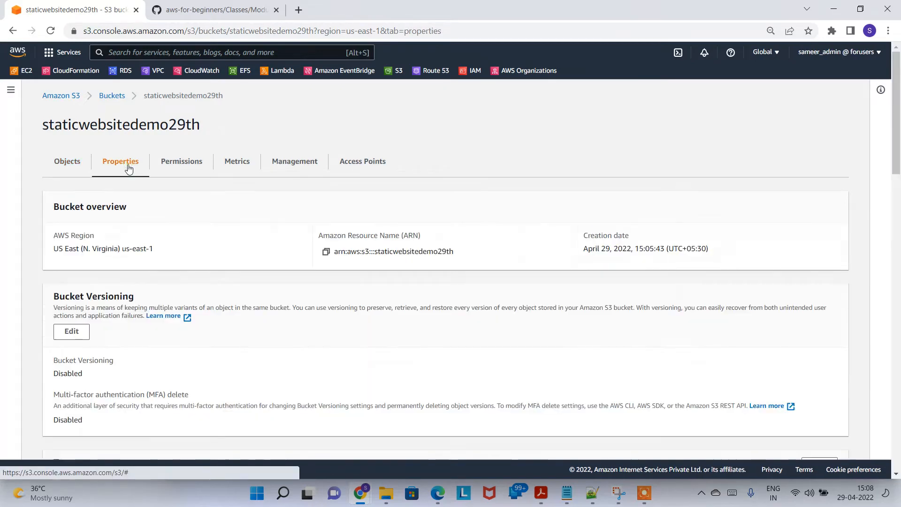
pyautogui.moveTo(897, 148); pyautogui.dragTo(824, 478)
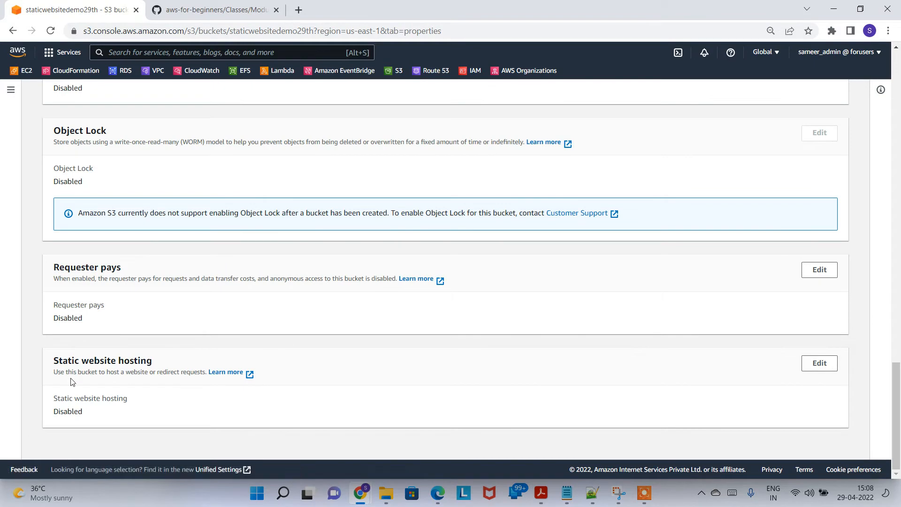
pyautogui.moveTo(88, 362); pyautogui.dragTo(153, 361)
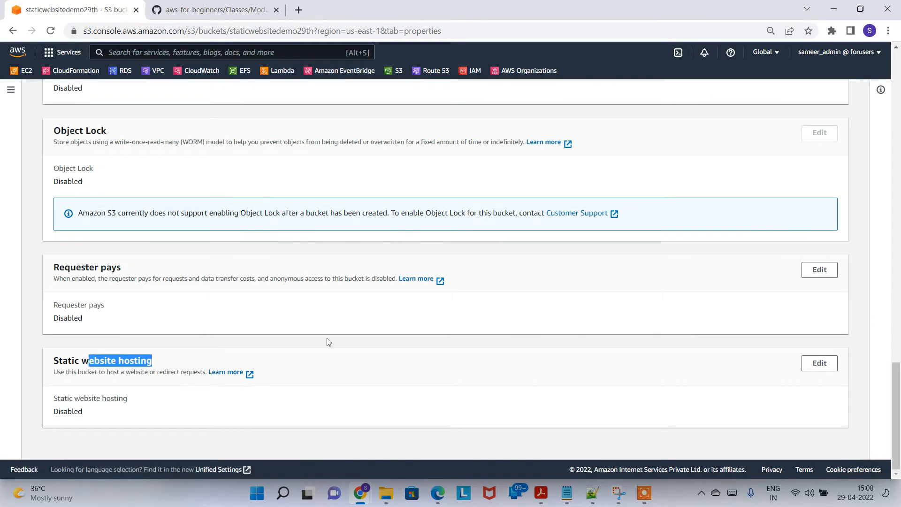
pyautogui.click(819, 364)
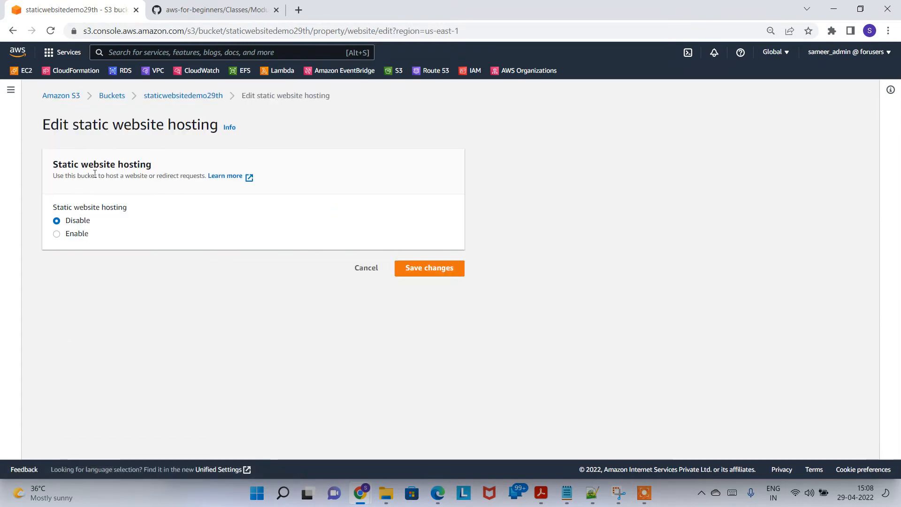
pyautogui.click(65, 232)
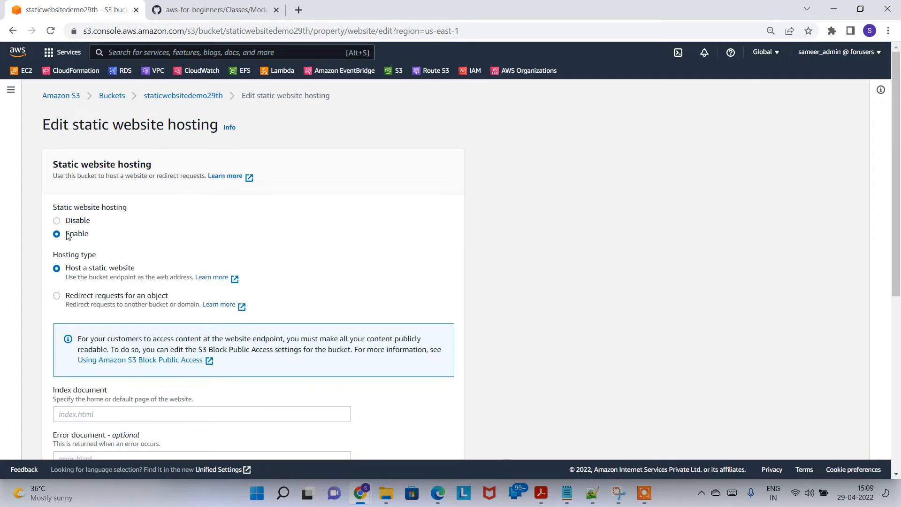
pyautogui.scroll(-2, 505, 304)
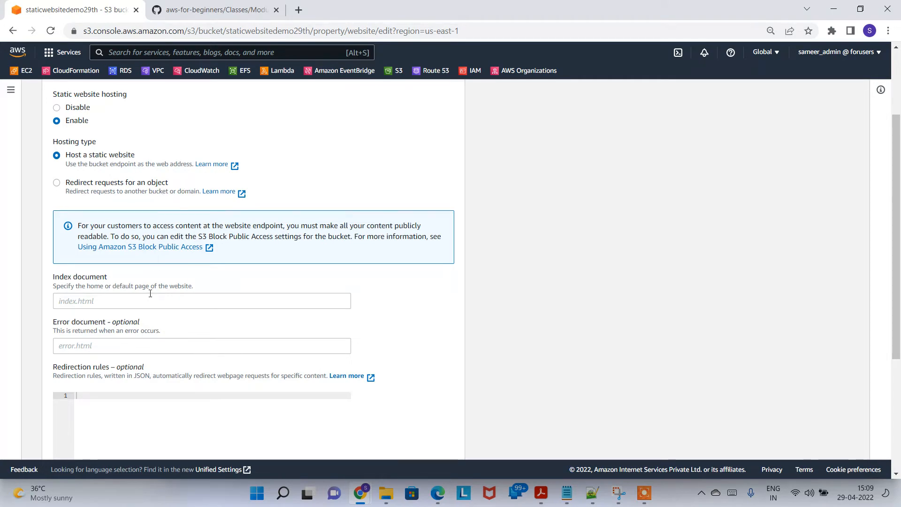
pyautogui.click(173, 300)
pyautogui.write('index.html')
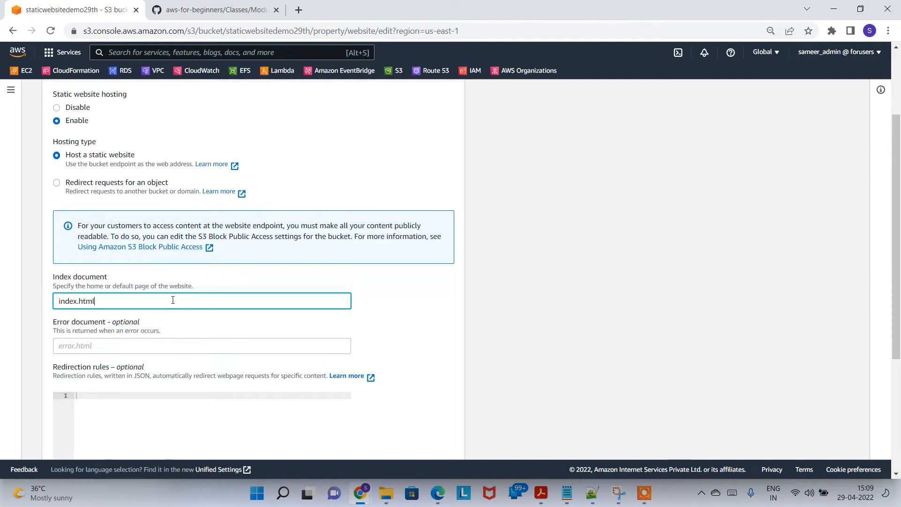
pyautogui.press('Tab')
pyautogui.write('error')
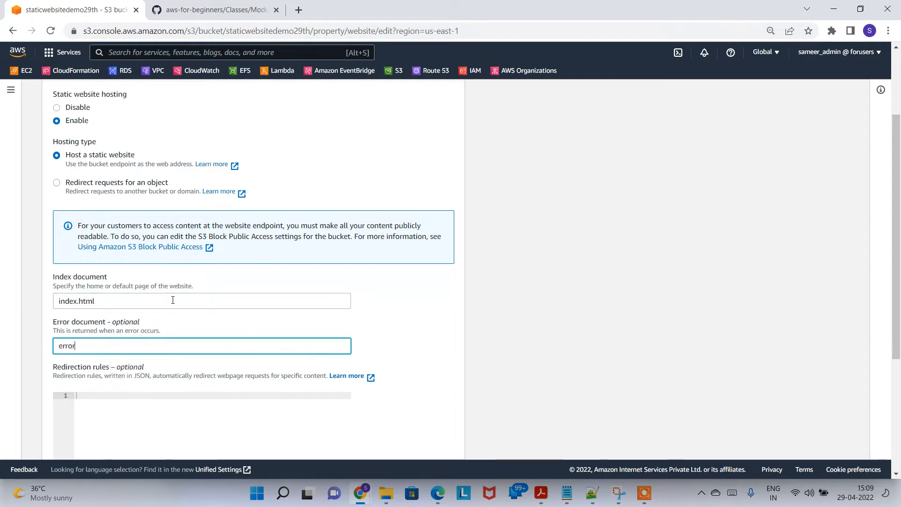
pyautogui.write('.html')
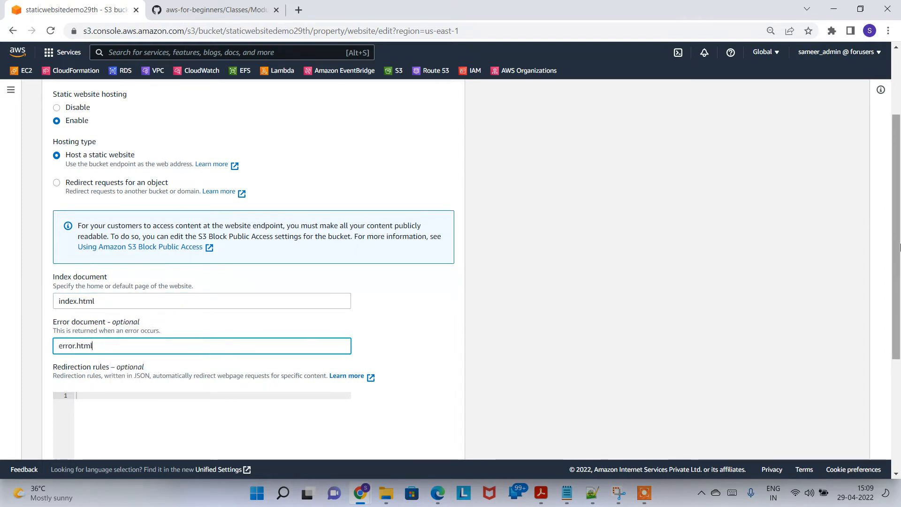
pyautogui.moveTo(899, 246); pyautogui.dragTo(899, 358)
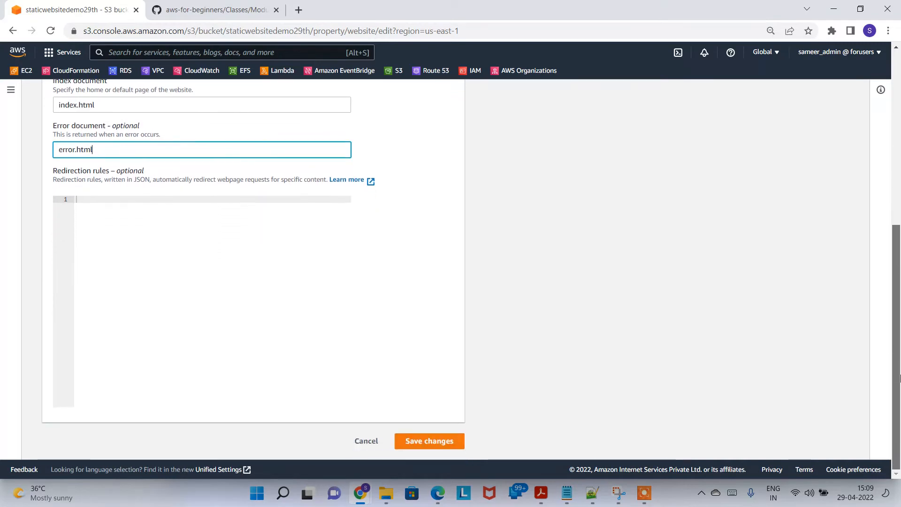
pyautogui.click(430, 442)
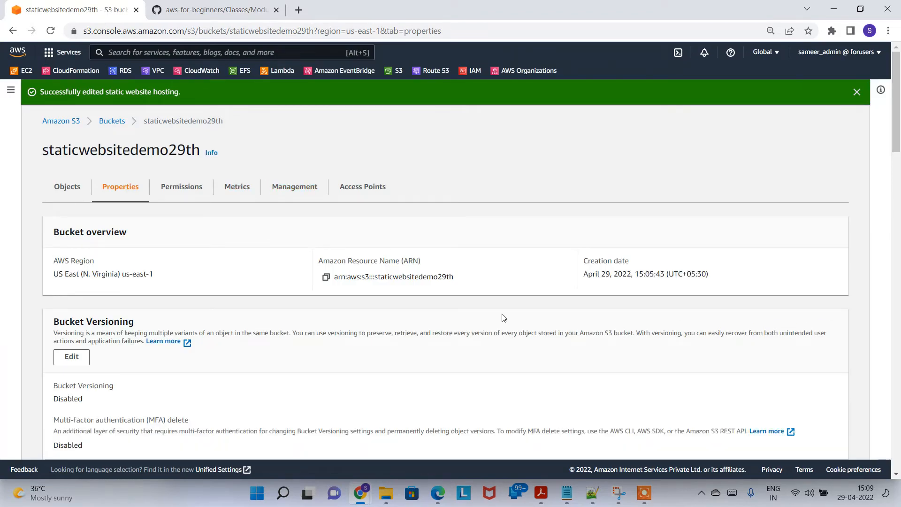
# Open the bucket website endpoint in a new tab, see 403 Forbidden, and return to the console
pyautogui.moveTo(899, 120); pyautogui.dragTo(898, 437)
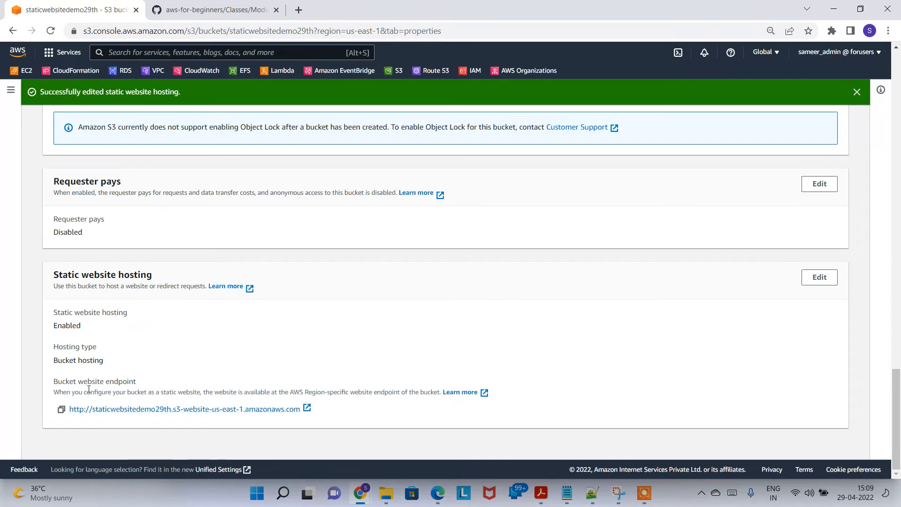
pyautogui.moveTo(81, 382); pyautogui.dragTo(145, 381)
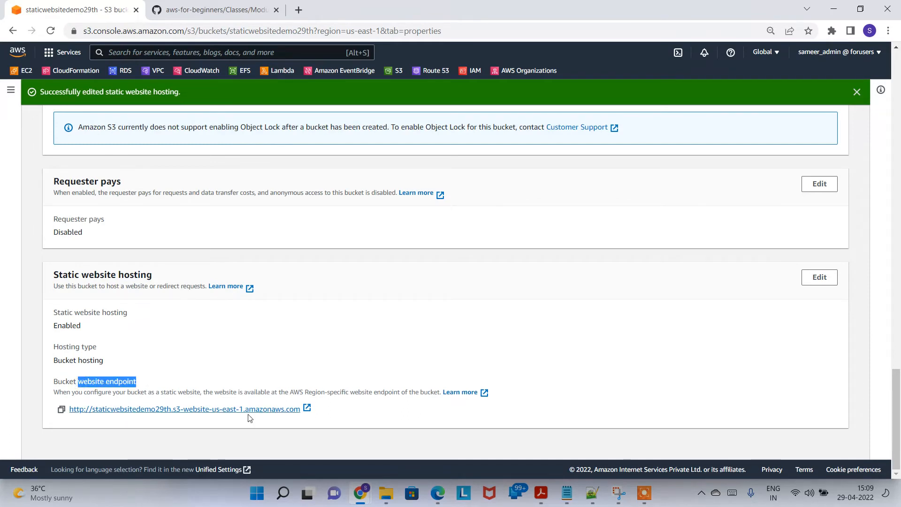
pyautogui.click(229, 429)
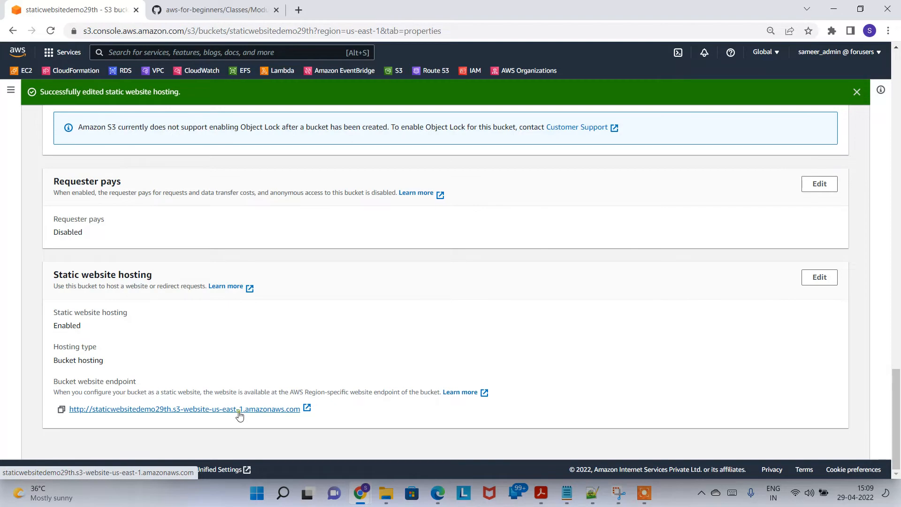
pyautogui.click(240, 409)
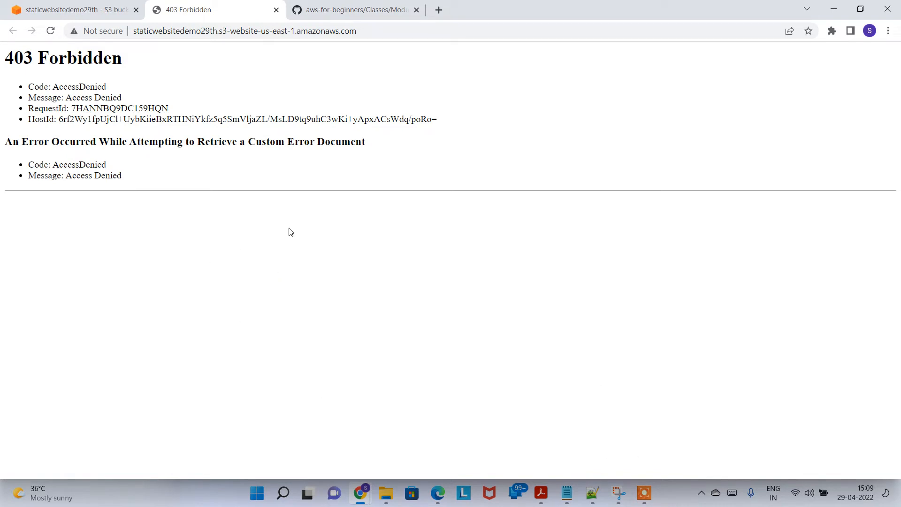
pyautogui.click(89, 10)
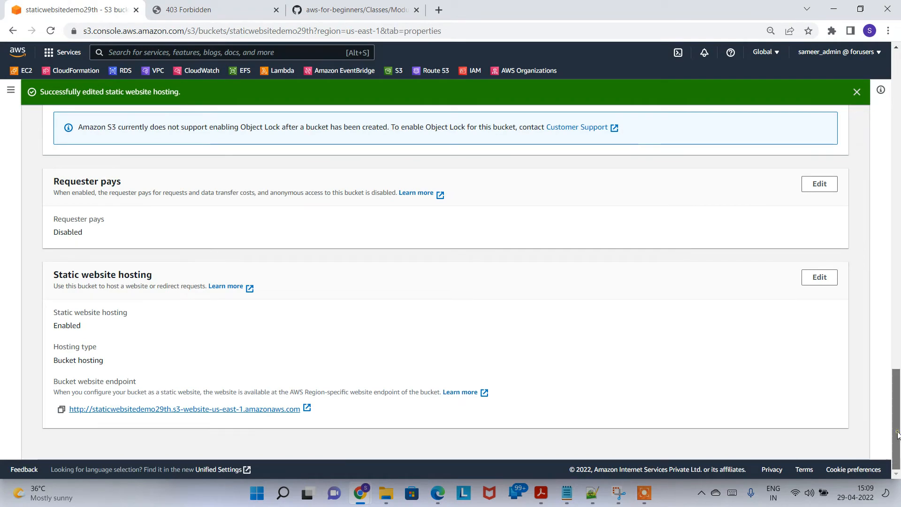
pyautogui.moveTo(899, 438); pyautogui.dragTo(898, 119)
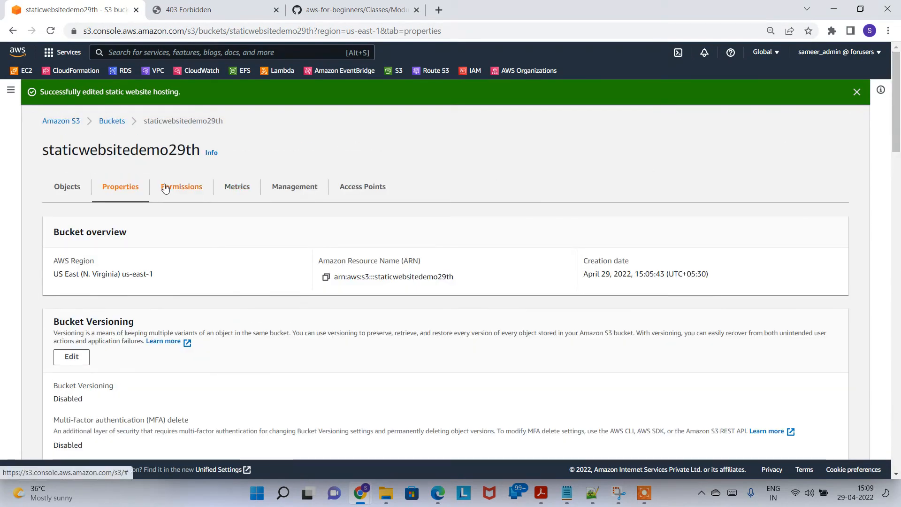
# On the Permissions tab, uncheck Block all public access, save, and confirm with 'confirm'
pyautogui.click(182, 187)
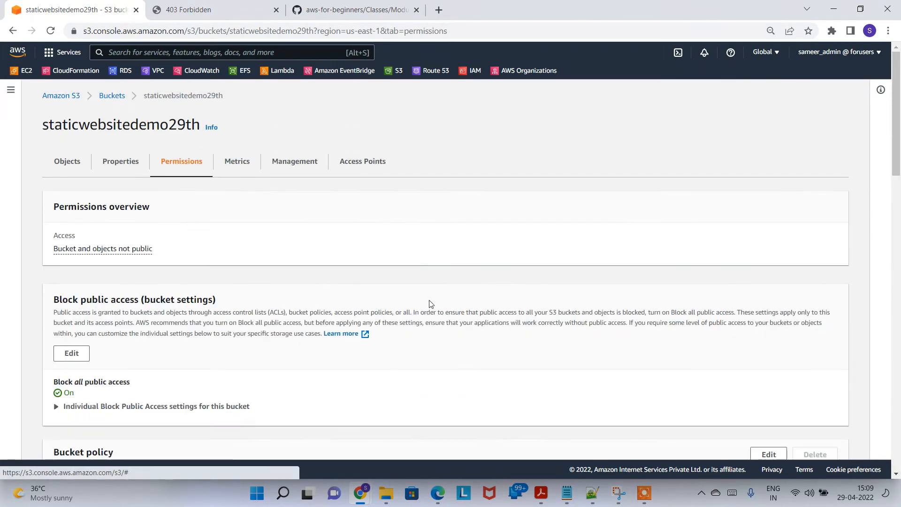
pyautogui.moveTo(898, 122); pyautogui.dragTo(899, 188)
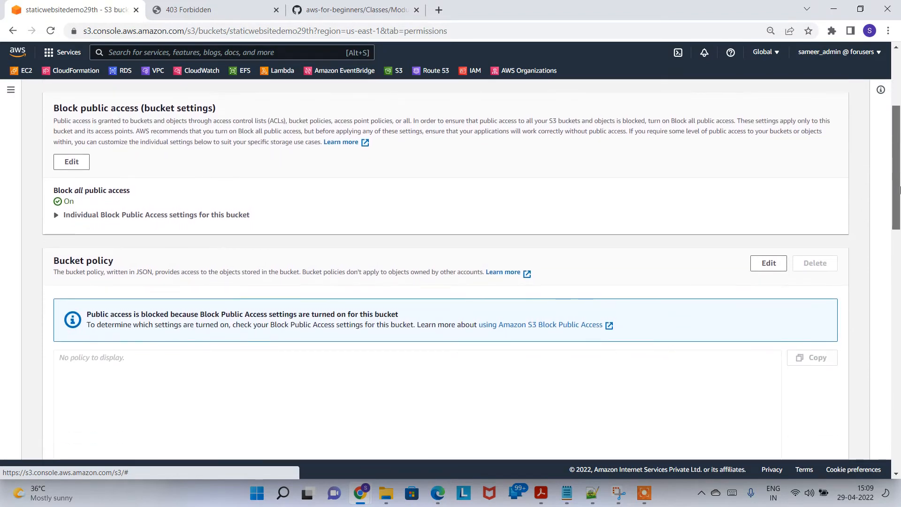
pyautogui.scroll(1, 217, 217)
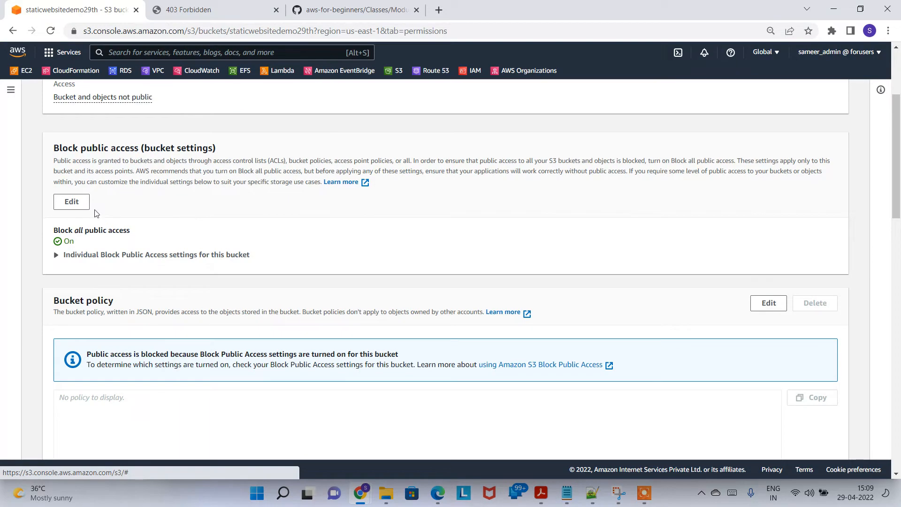
pyautogui.click(71, 202)
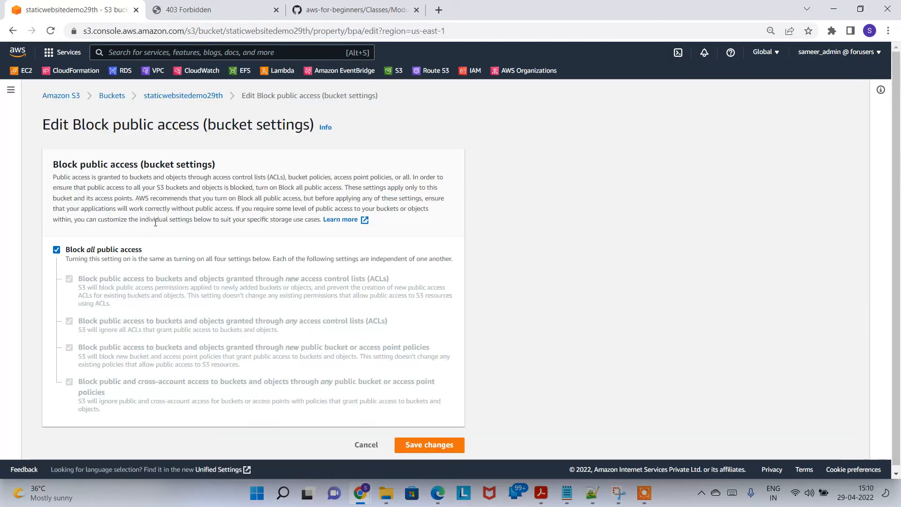
pyautogui.click(106, 251)
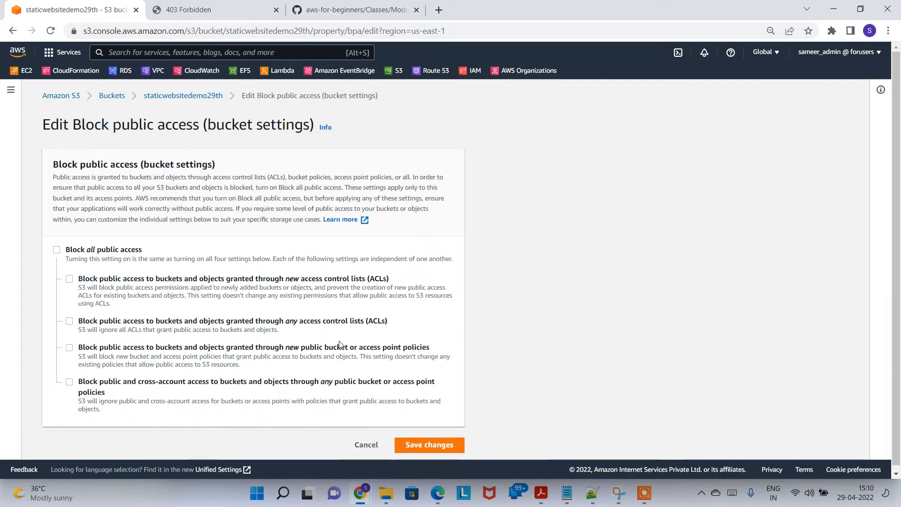
pyautogui.click(440, 444)
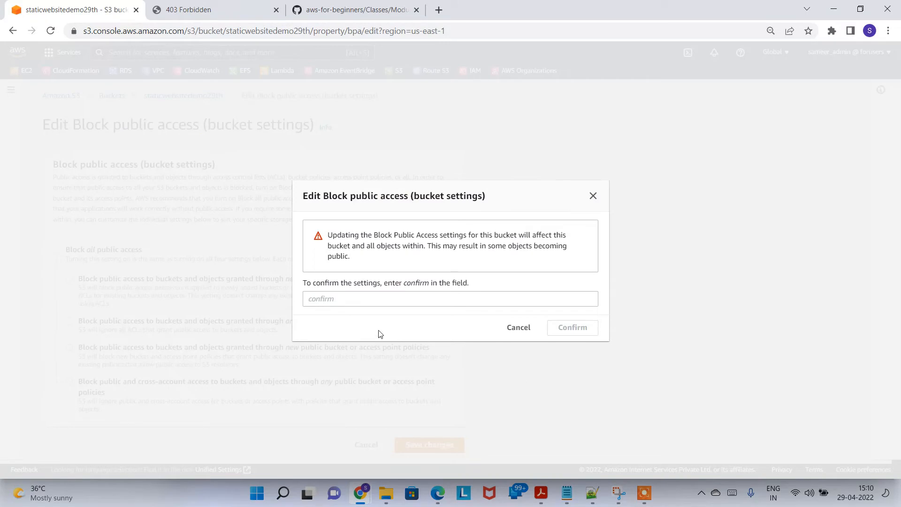
pyautogui.click(413, 299)
pyautogui.write('confirm')
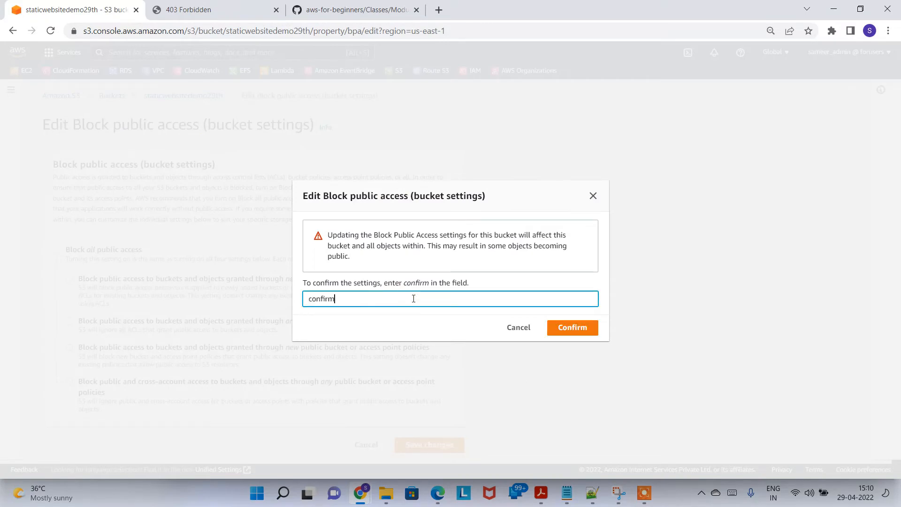
pyautogui.click(581, 329)
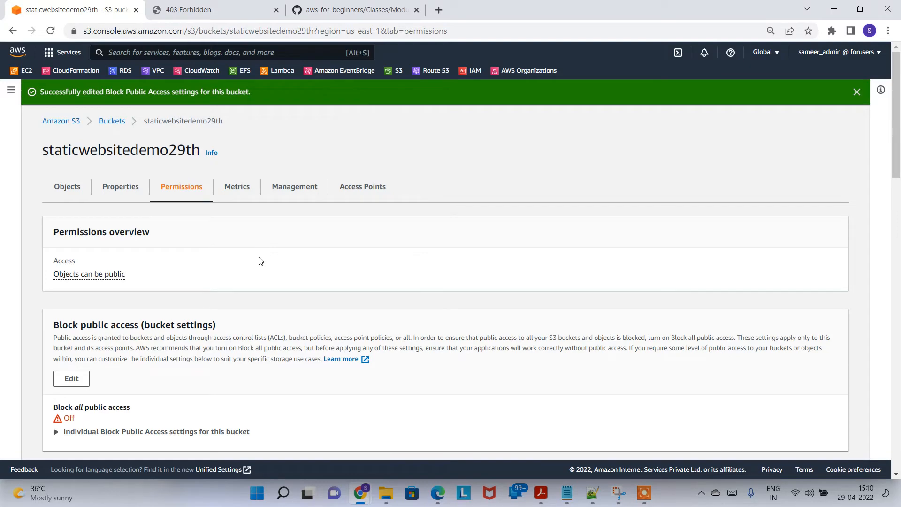
# Reload the website endpoint tab to recheck access, then return to the S3 console
pyautogui.click(188, 10)
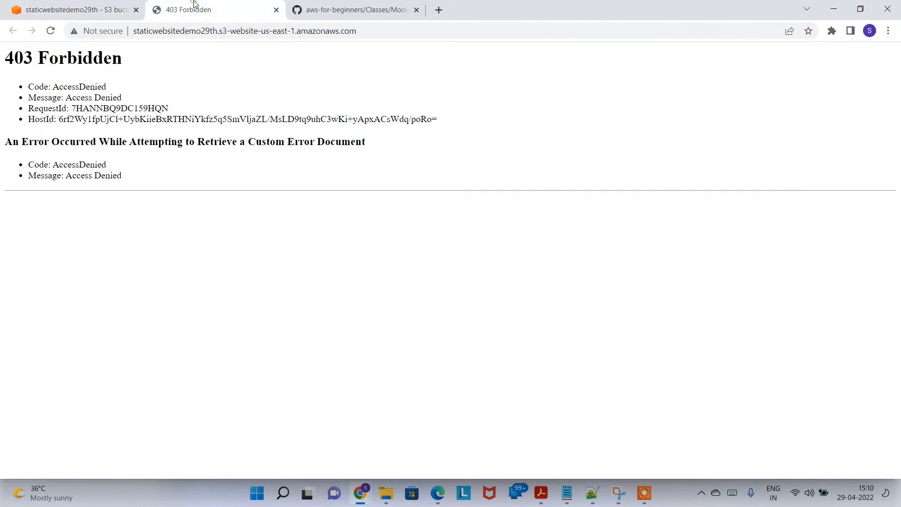
pyautogui.click(50, 31)
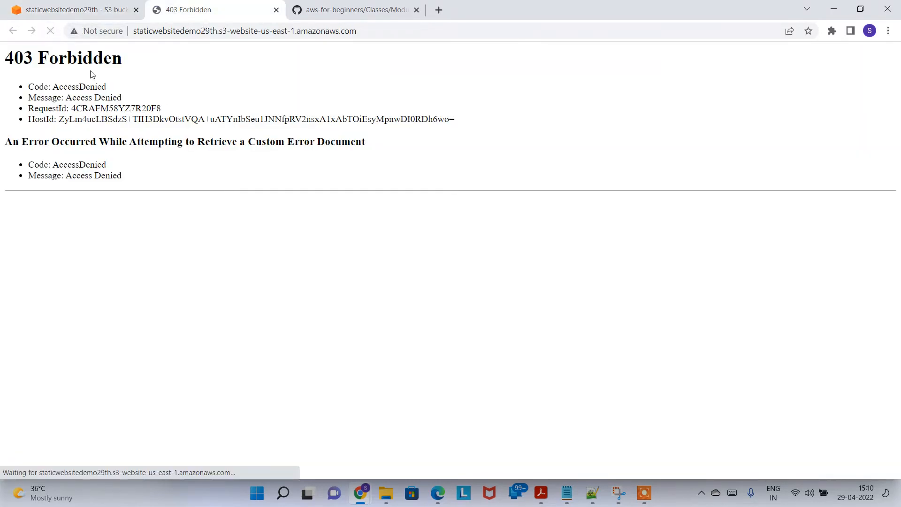
pyautogui.click(98, 7)
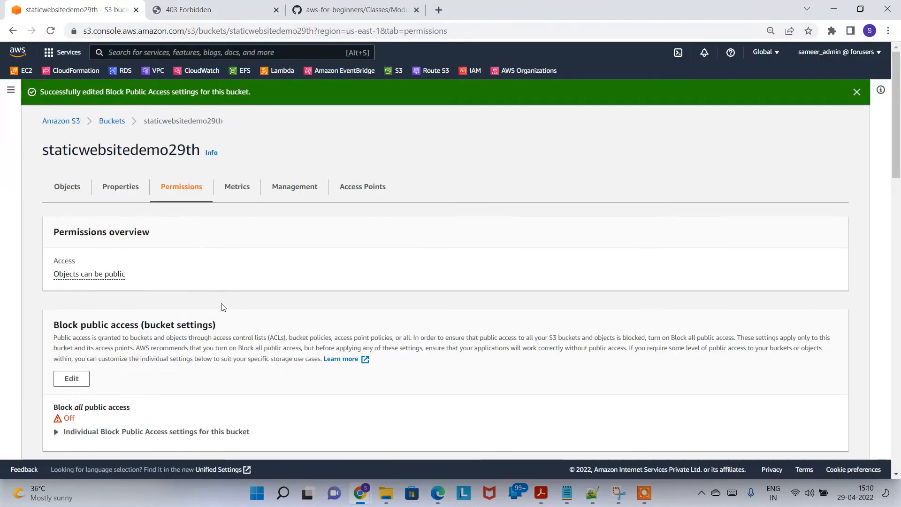
# Edit the bucket policy and delete the default Statement1 template JSON
pyautogui.moveTo(900, 94); pyautogui.dragTo(900, 182)
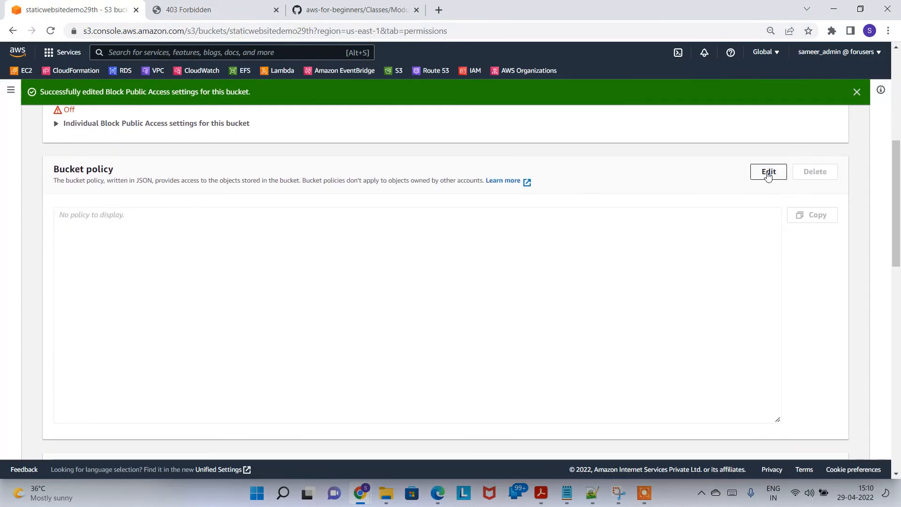
pyautogui.click(768, 174)
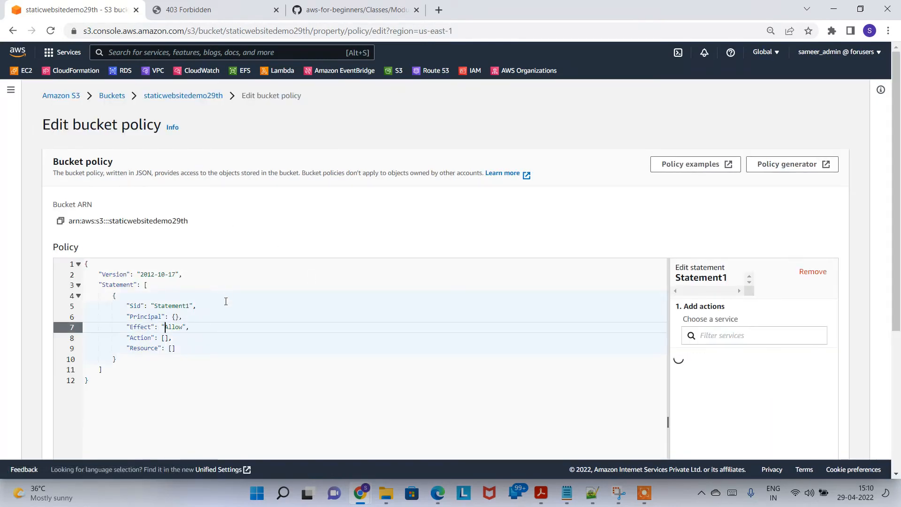
pyautogui.click(226, 317)
pyautogui.click(200, 389)
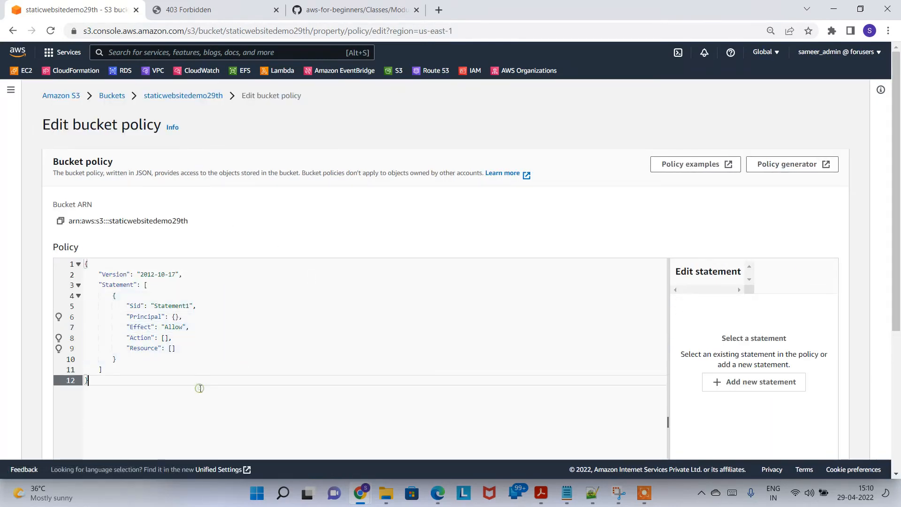
pyautogui.moveTo(201, 389); pyautogui.dragTo(63, 262)
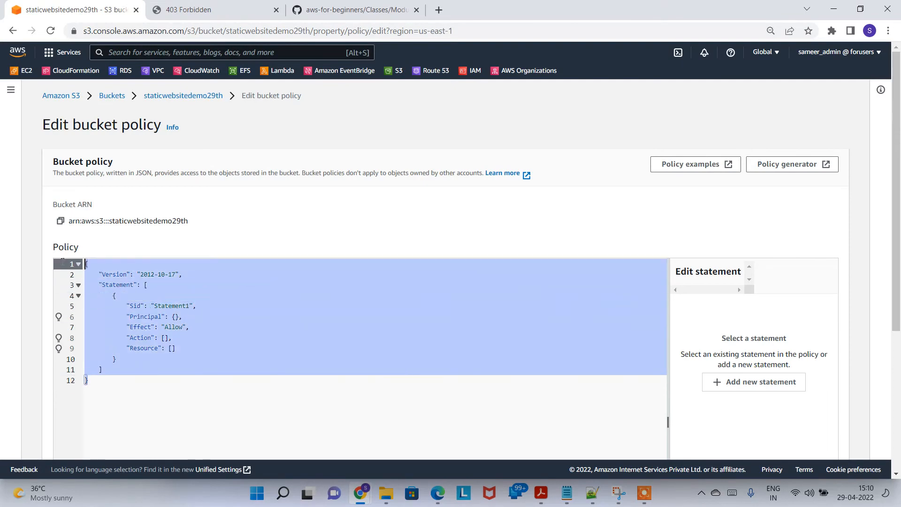
pyautogui.press('Delete')
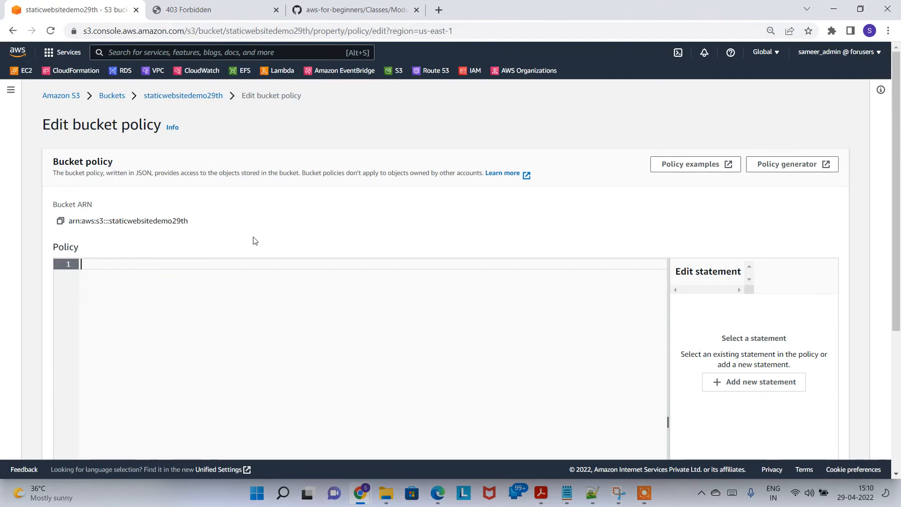
pyautogui.hotkey('alt', 'Tab')
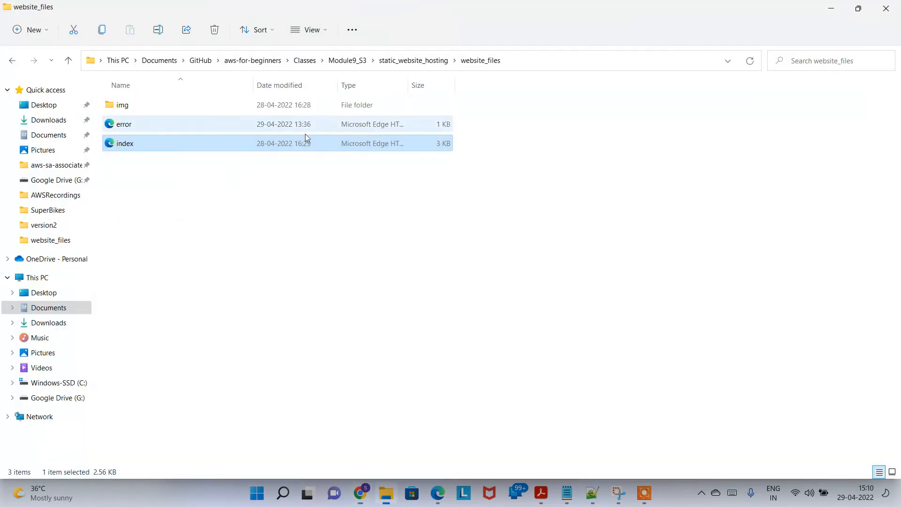
# Open bucket_policy.json from static_website_hosting in Brackets and copy its PublicRead policy JSON
pyautogui.click(404, 60)
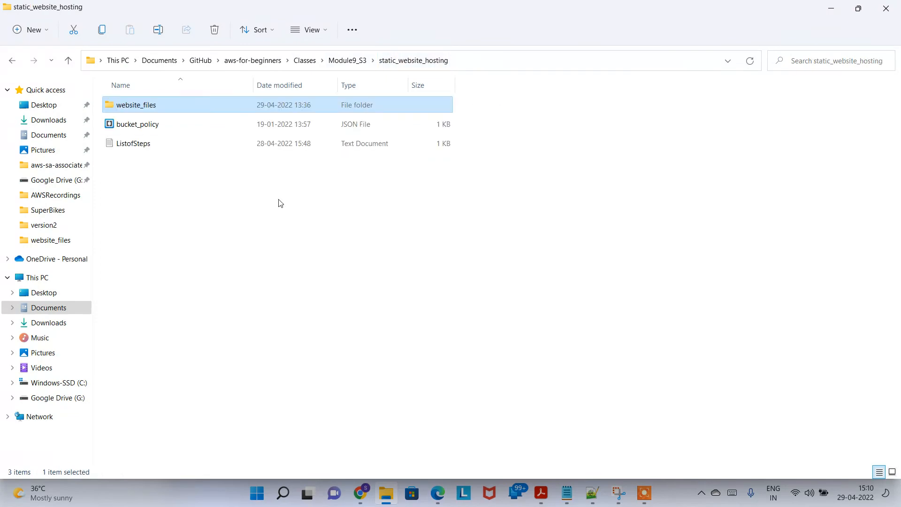
pyautogui.doubleClick(179, 124)
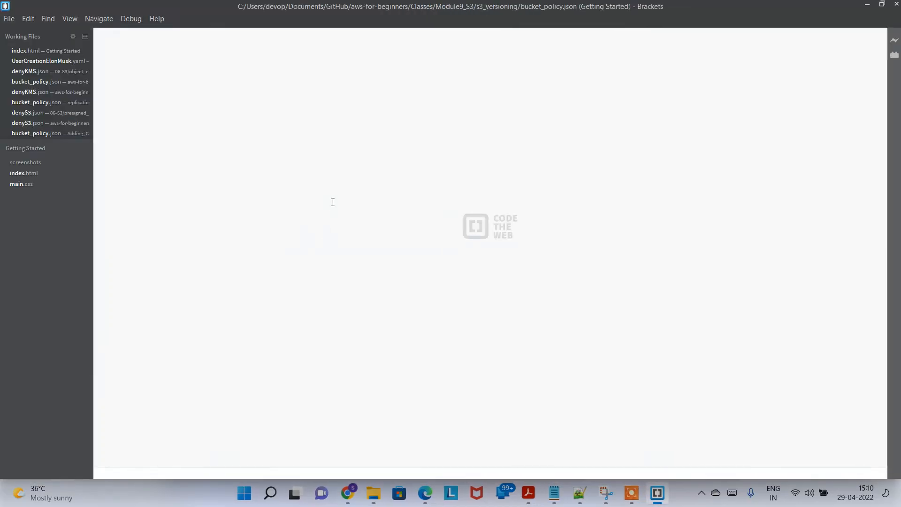
pyautogui.hotkey('ctrl', 'a')
pyautogui.hotkey('ctrl', 'c')
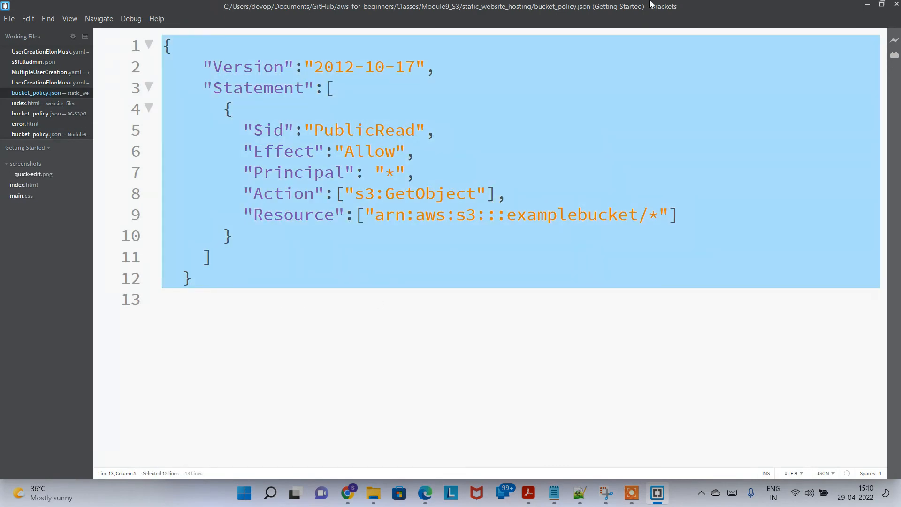
pyautogui.click(867, 6)
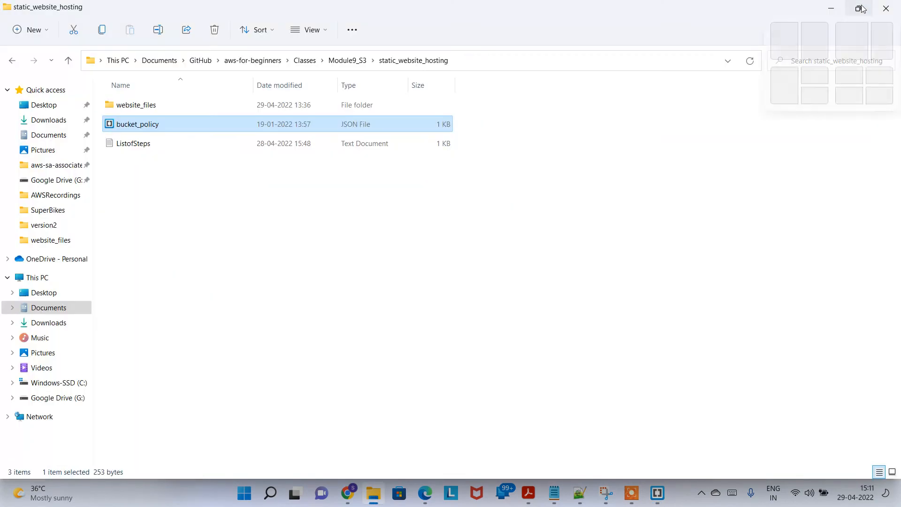
pyautogui.click(863, 7)
pyautogui.click(814, 110)
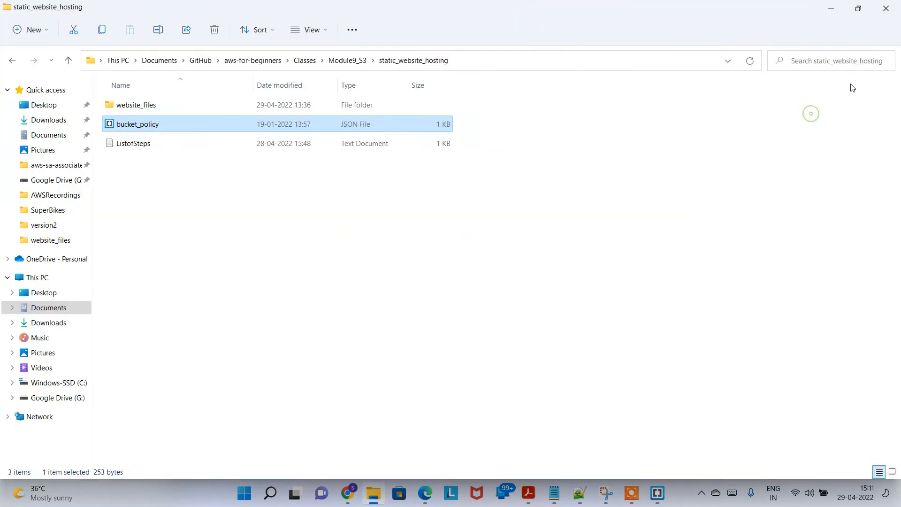
pyautogui.click(830, 9)
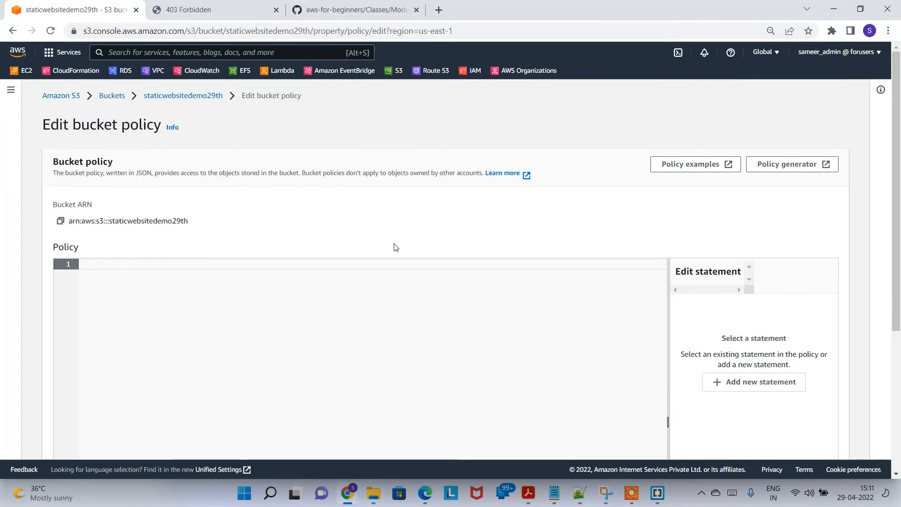
# Paste the PublicRead policy JSON into the empty bucket policy editor
pyautogui.click(385, 261)
pyautogui.hotkey('ctrl', 'v')
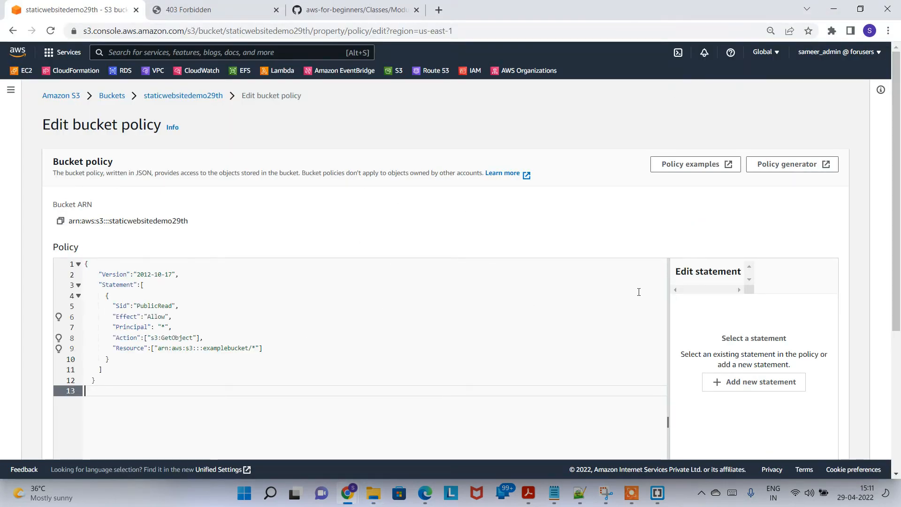
pyautogui.scroll(-1, 141, 160)
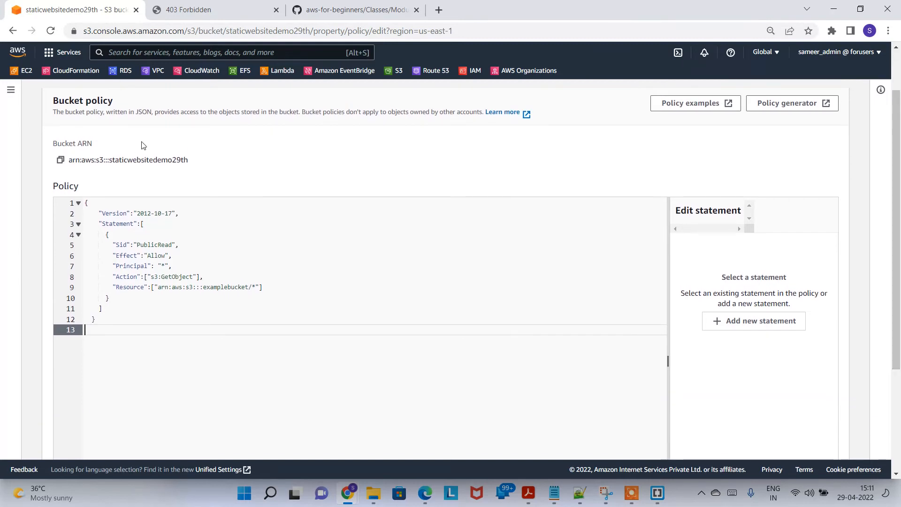
# Replace the examplebucket Resource ARN with arn:aws:s3:::staticwebsitedemo29th/* and save the policy
pyautogui.click(61, 161)
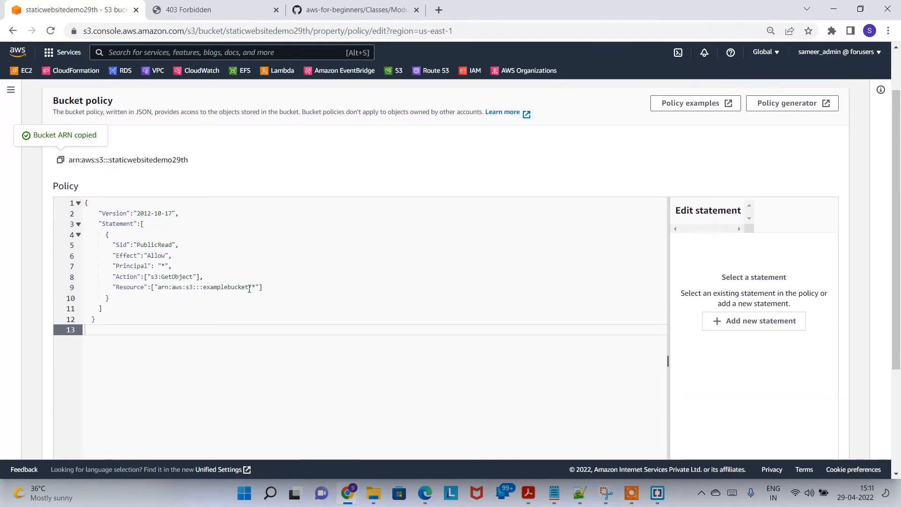
pyautogui.moveTo(248, 288); pyautogui.dragTo(168, 290)
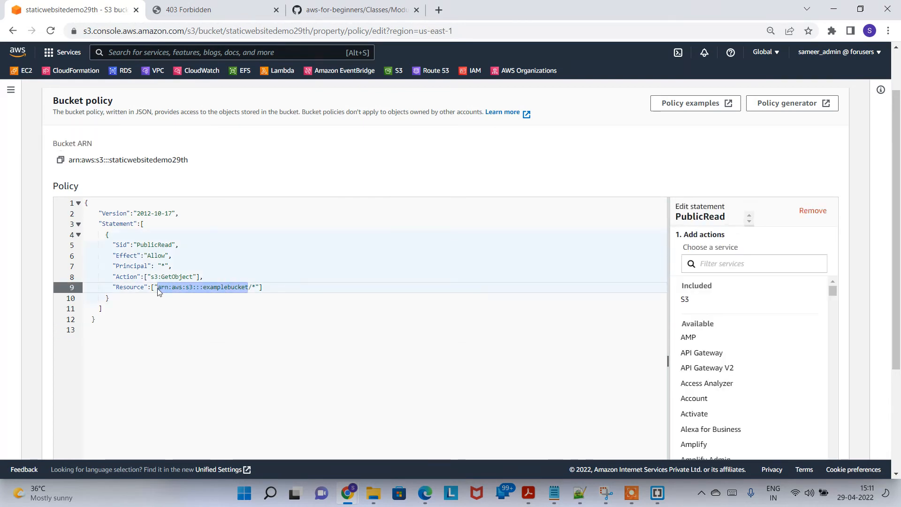
pyautogui.press('BackSpace')
pyautogui.hotkey('ctrl', 'v')
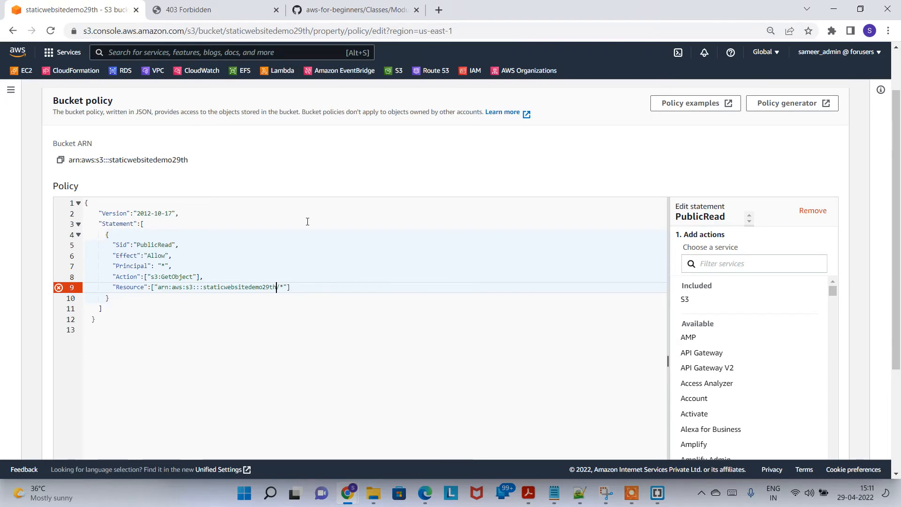
pyautogui.press('Down')
pyautogui.press('Down')
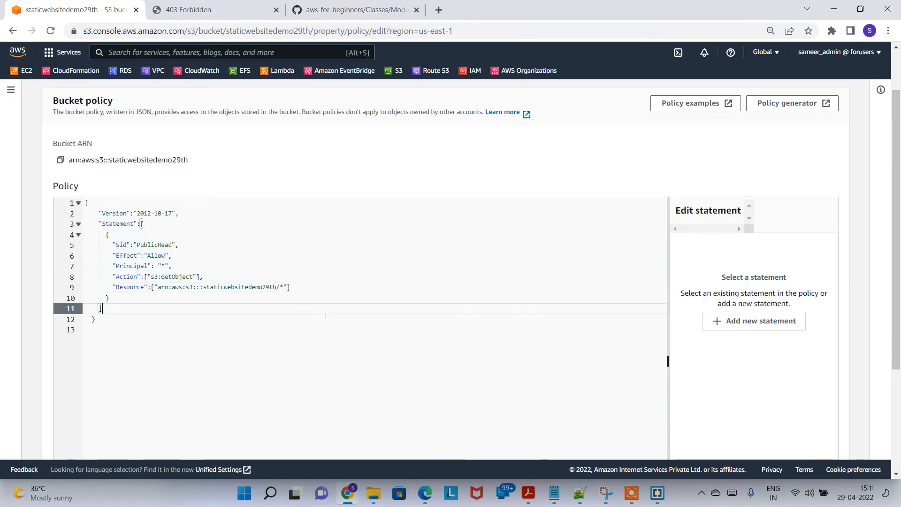
pyautogui.moveTo(896, 228)
pyautogui.mouseDown()
pyautogui.moveTo(898, 328)
pyautogui.moveTo(900, 228)
pyautogui.mouseUp()
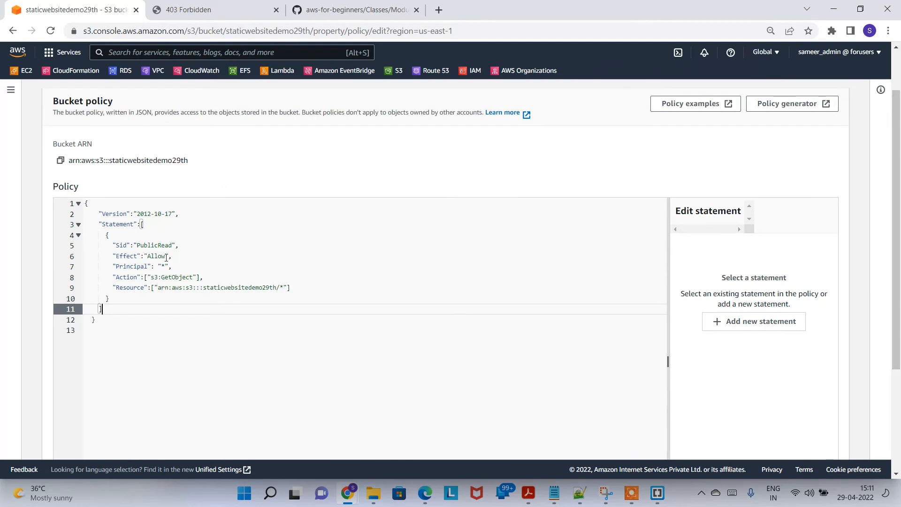
pyautogui.moveTo(151, 254); pyautogui.dragTo(281, 288)
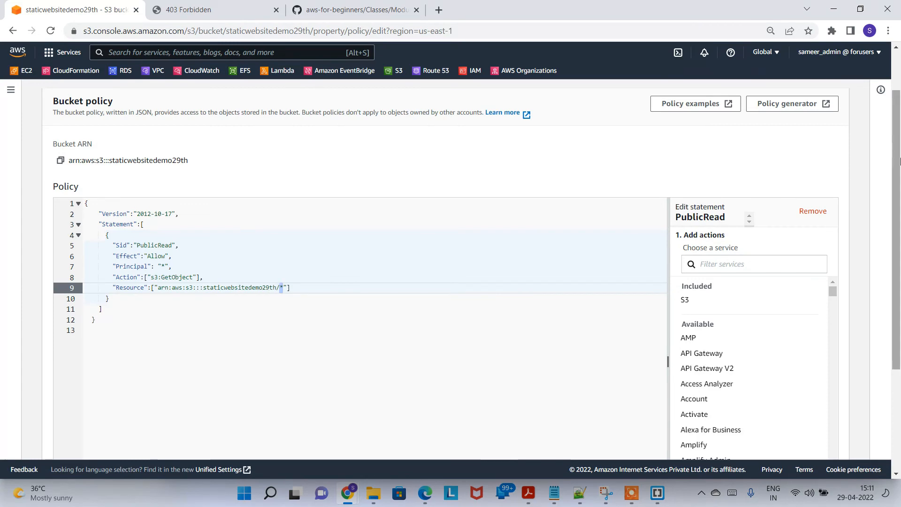
pyautogui.scroll(-3, 774, 375)
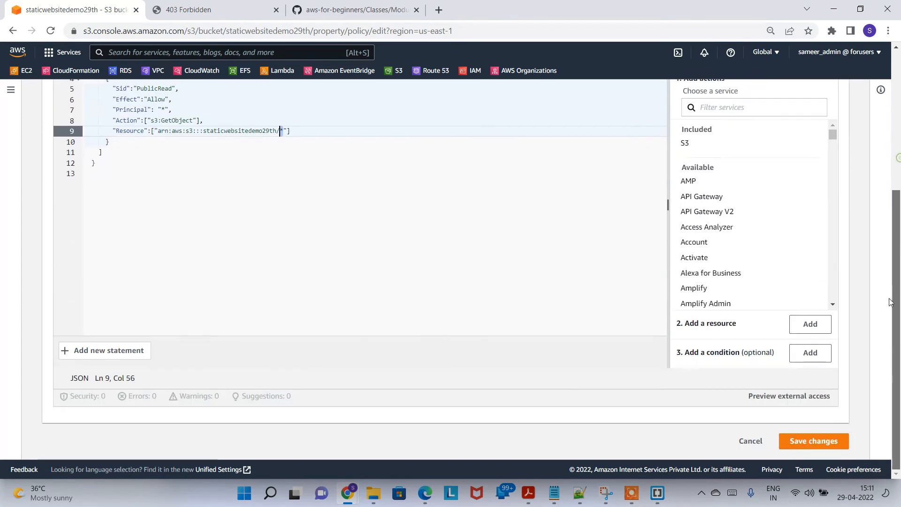
pyautogui.click(810, 449)
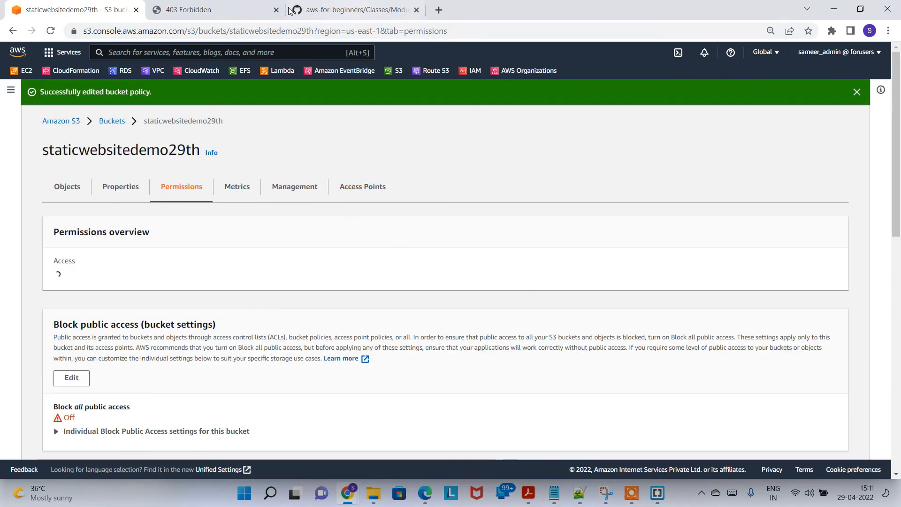
# Reload the website tab to see the Top 10 Super Photos page, then return to the console
pyautogui.click(222, 4)
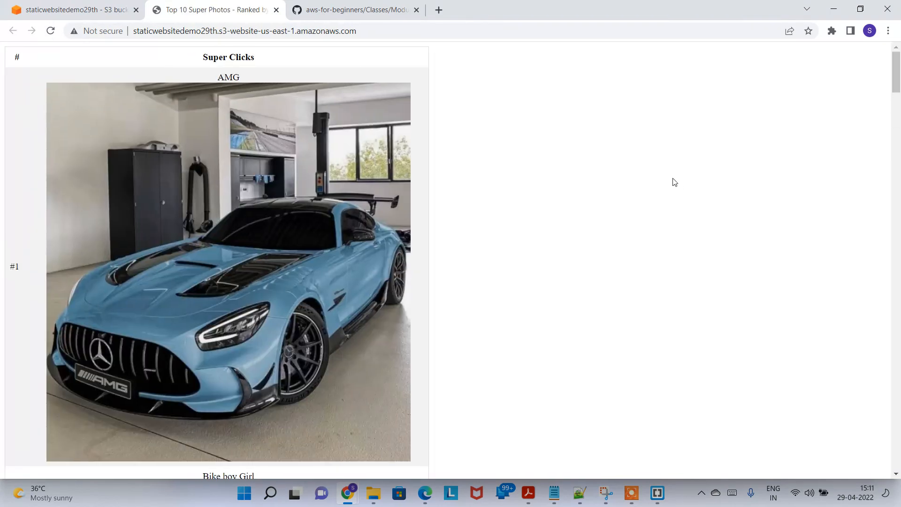
pyautogui.click(900, 172)
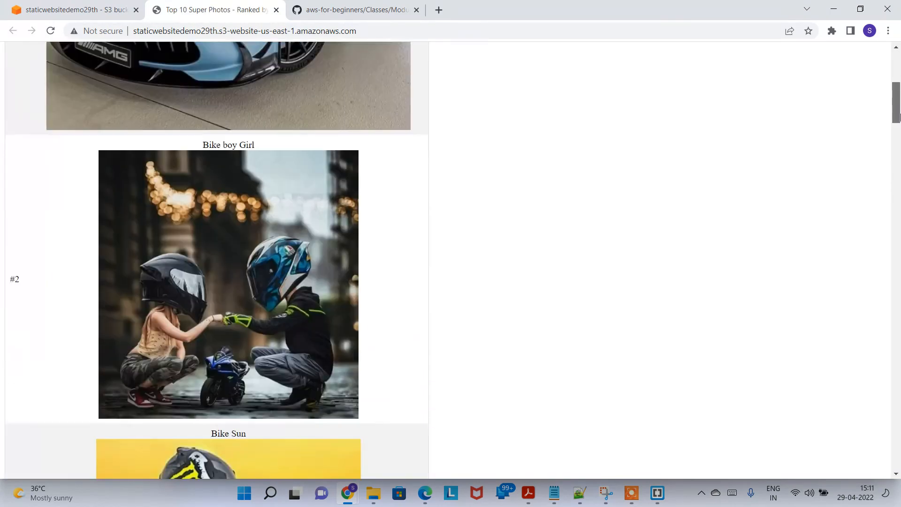
pyautogui.moveTo(900, 174); pyautogui.dragTo(898, 55)
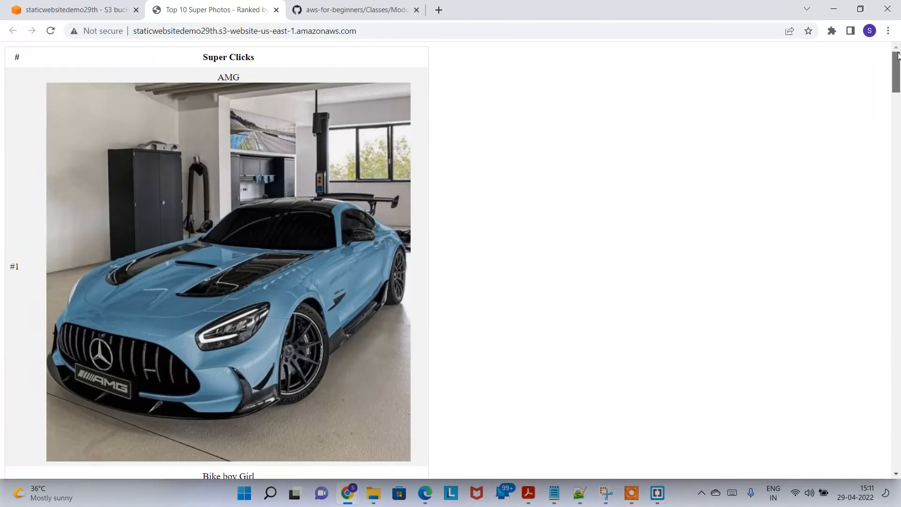
pyautogui.click(91, 5)
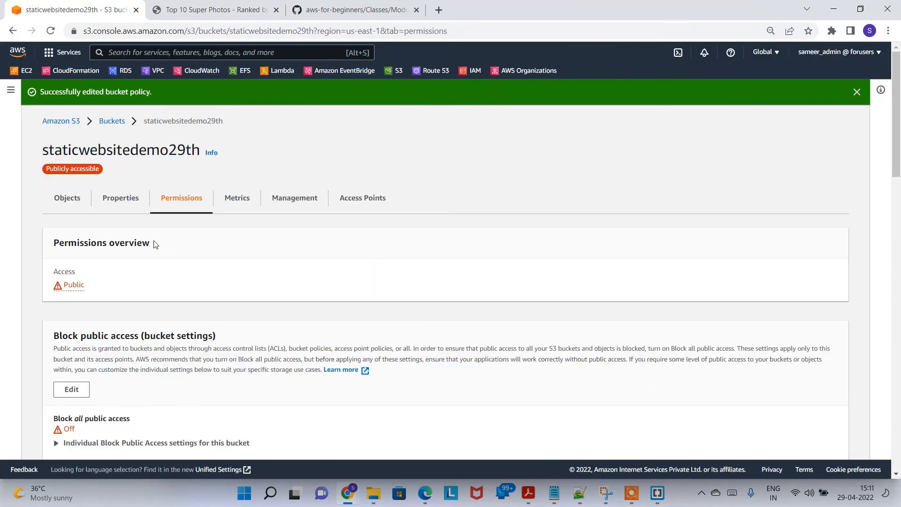
# Permanently delete index.html from the Objects list, confirming with 'permanently delete'
pyautogui.click(64, 200)
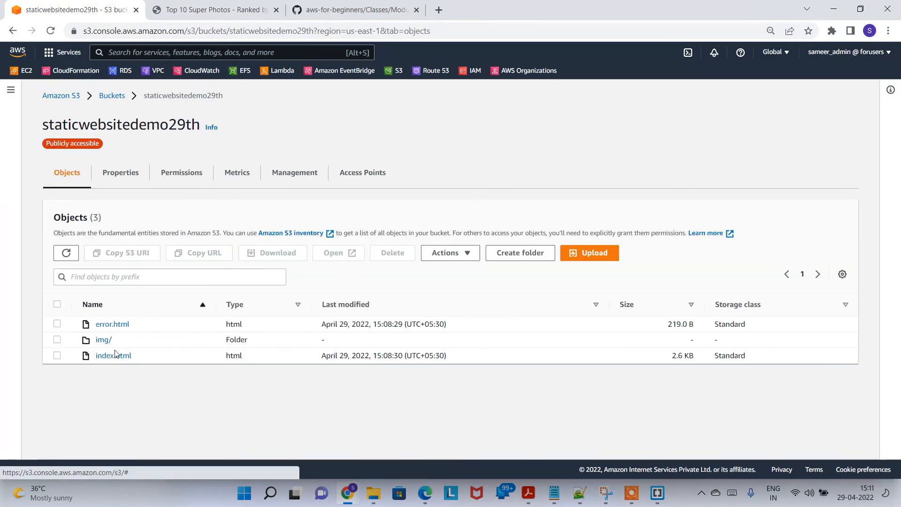
pyautogui.click(57, 356)
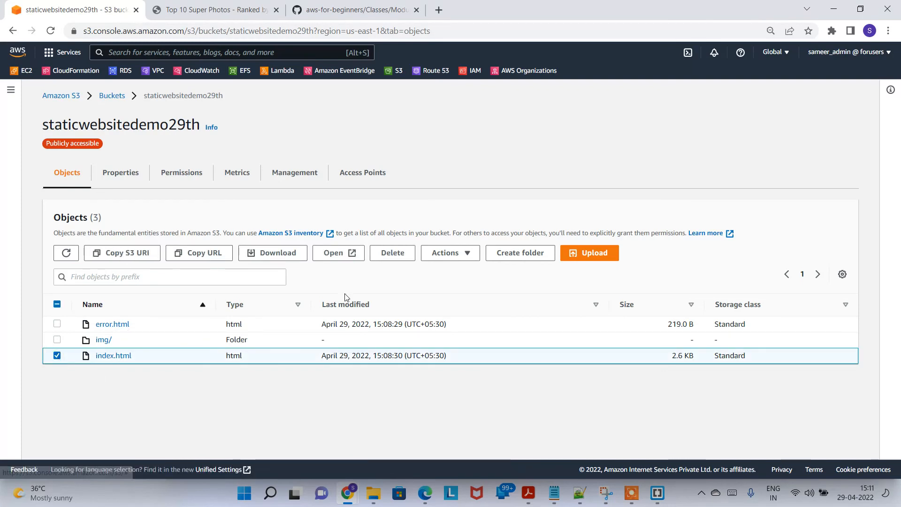
pyautogui.click(399, 253)
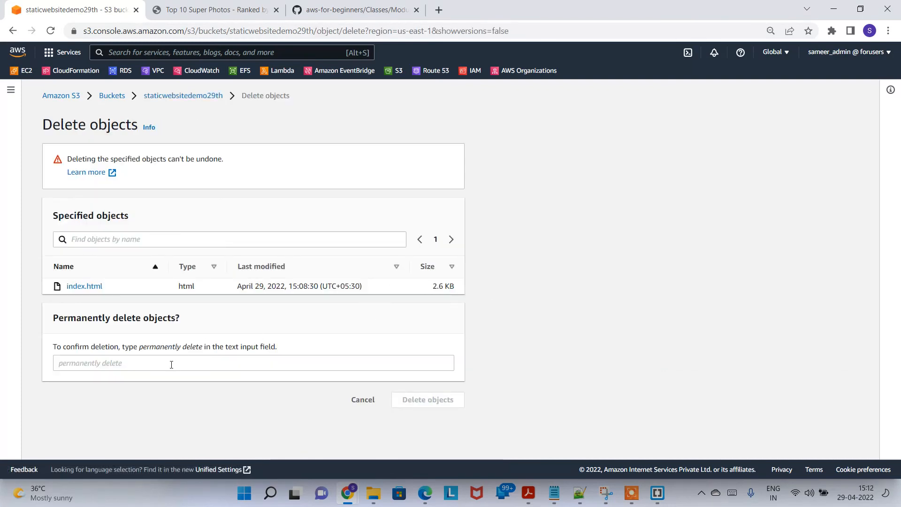
pyautogui.moveTo(140, 348); pyautogui.dragTo(206, 350)
pyautogui.hotkey('ctrl', 'c')
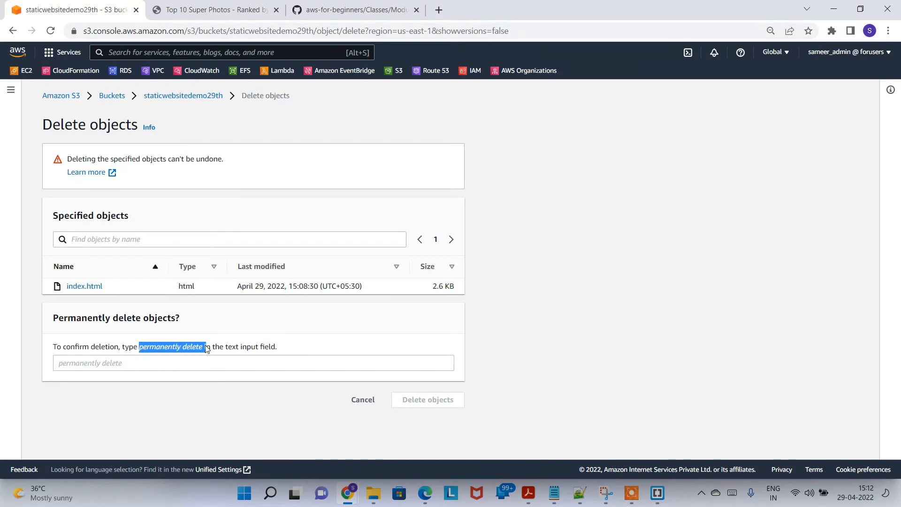
pyautogui.click(161, 358)
pyautogui.hotkey('ctrl', 'v')
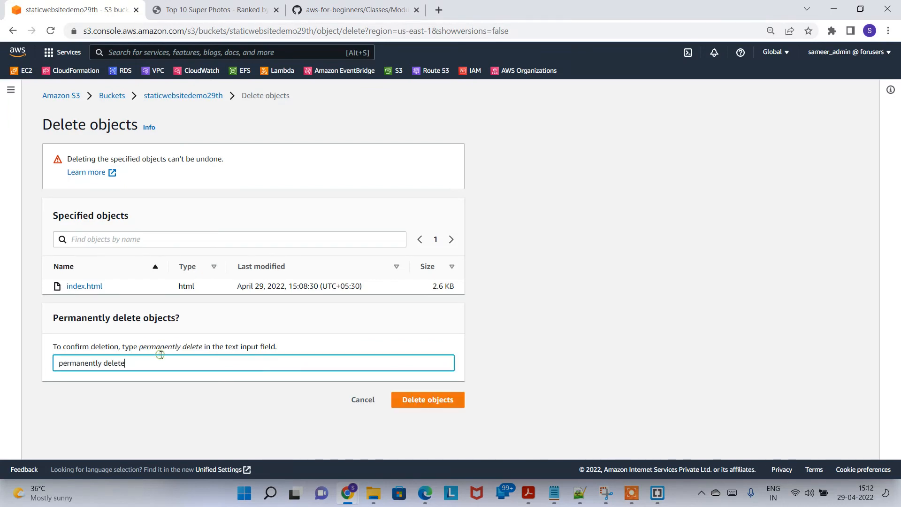
pyautogui.click(434, 400)
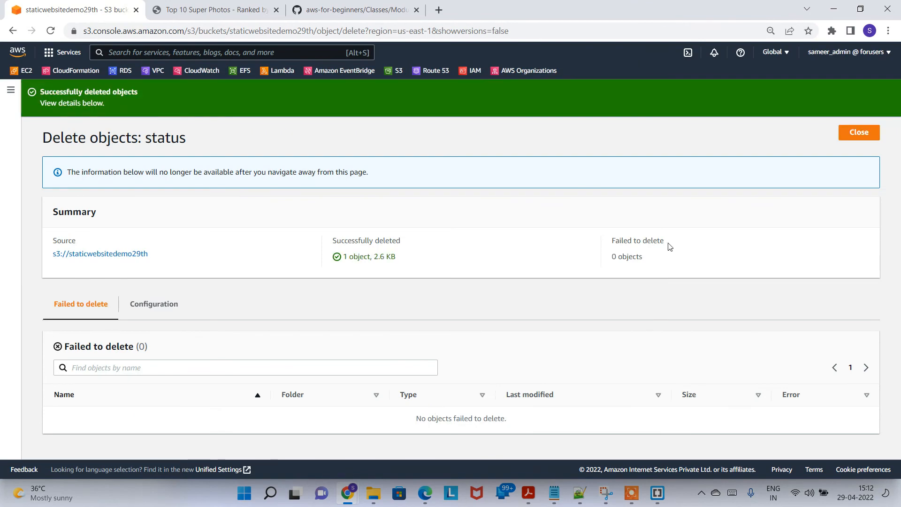
pyautogui.click(862, 132)
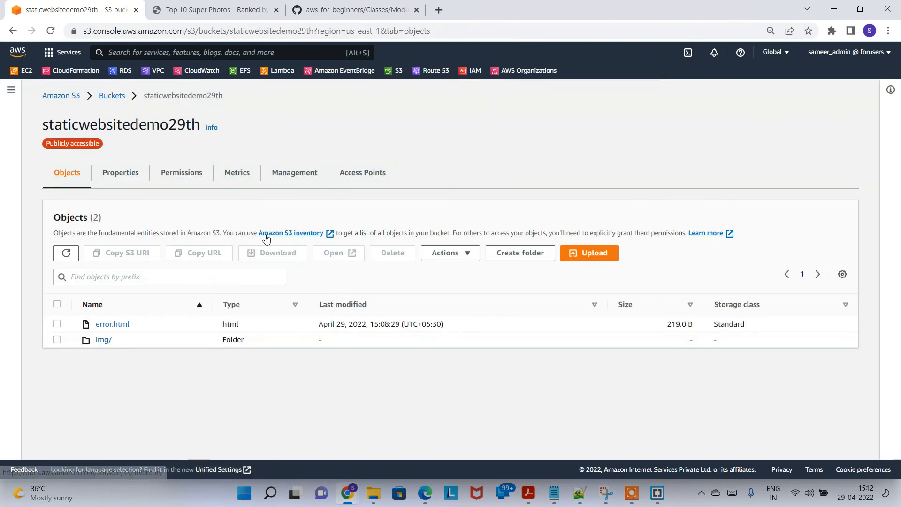
# Reload the website to see the under-maintenance error page, then open error.html's details in S3
pyautogui.click(219, 4)
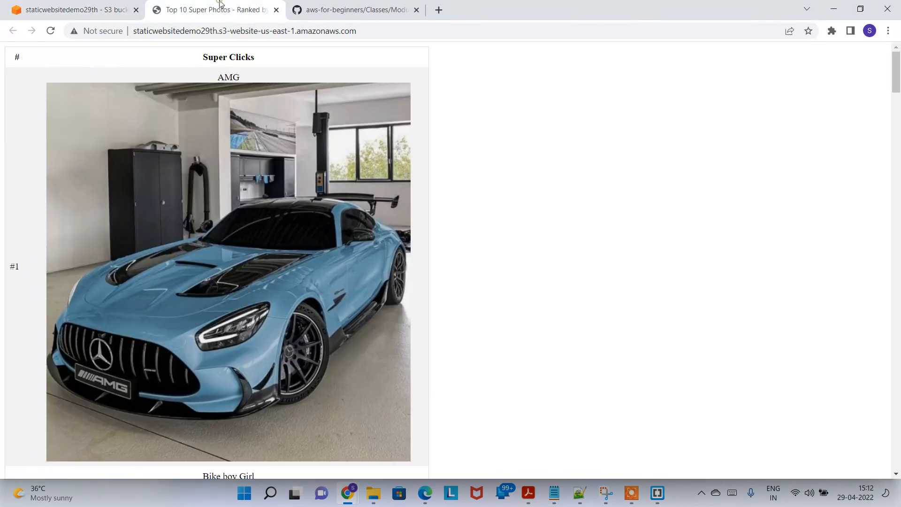
pyautogui.click(51, 30)
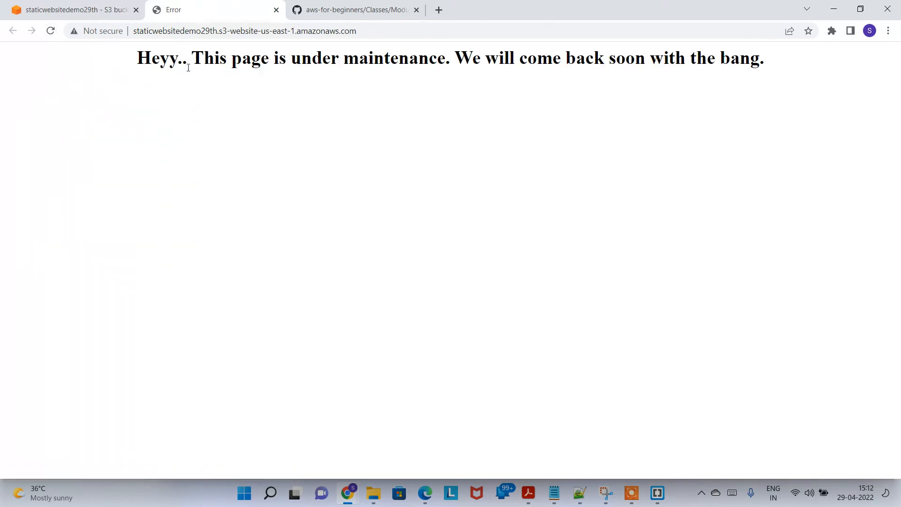
pyautogui.moveTo(160, 65); pyautogui.dragTo(575, 94)
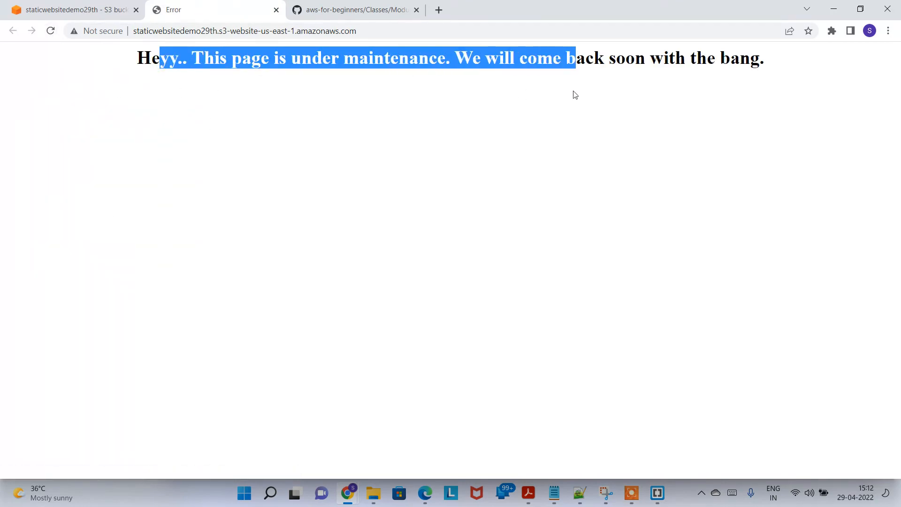
pyautogui.click(574, 90)
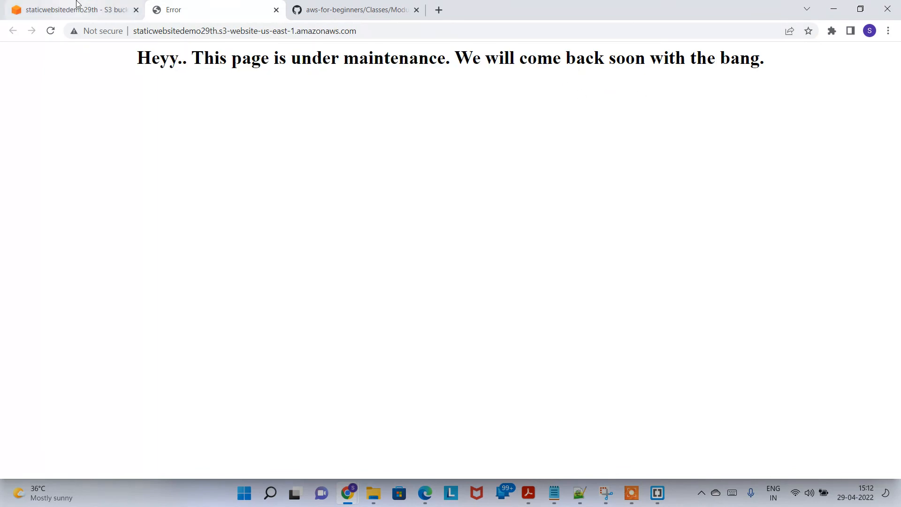
pyautogui.click(75, 8)
pyautogui.click(120, 326)
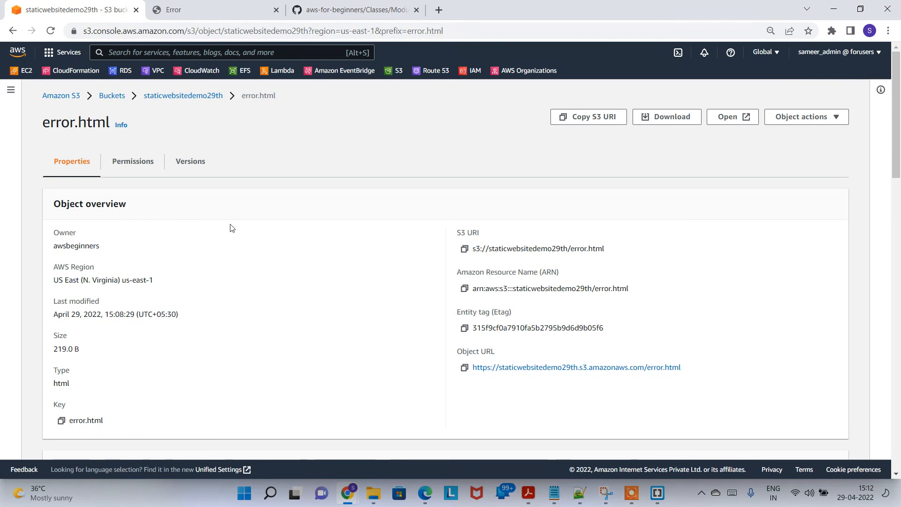
# Open error.html in a new tab, close it, and return to the staticwebsitedemo29th object list
pyautogui.click(728, 118)
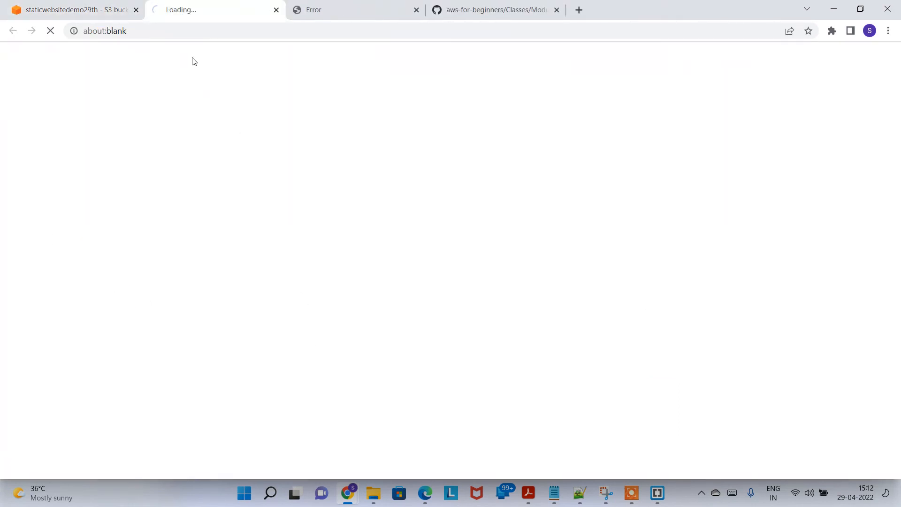
pyautogui.click(277, 10)
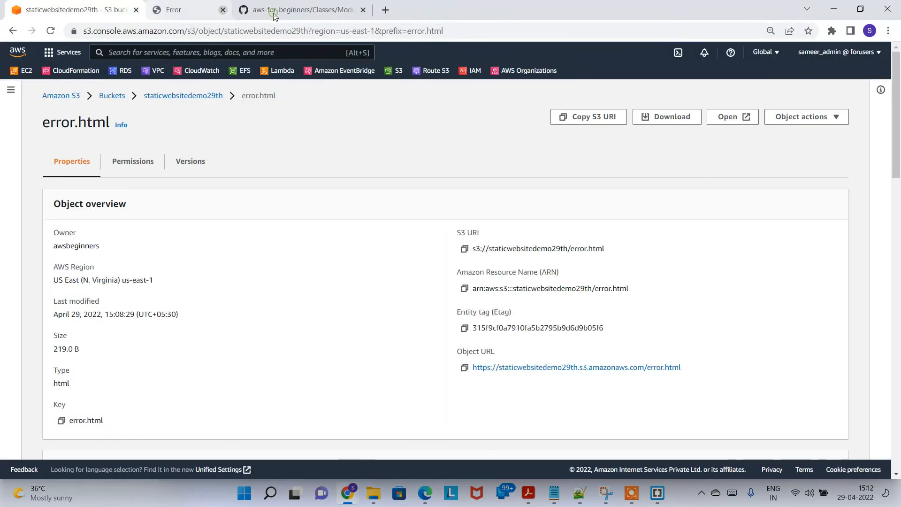
pyautogui.click(164, 96)
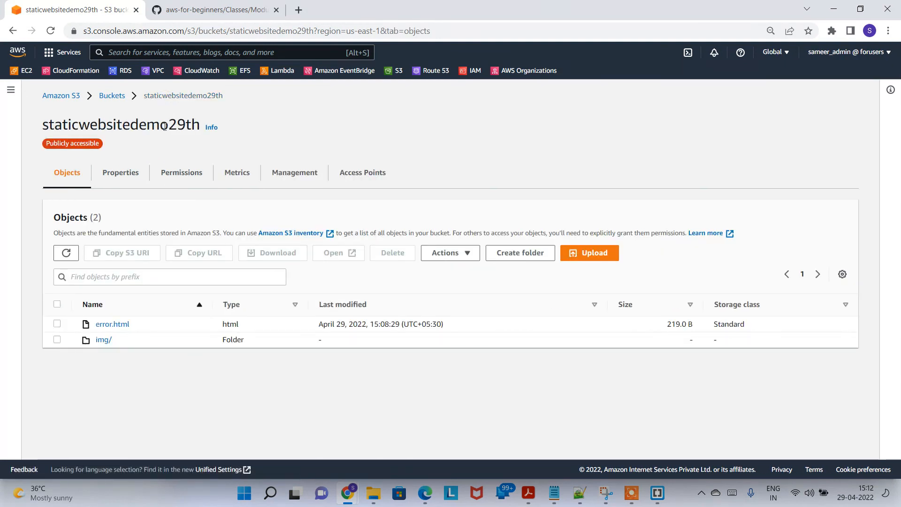